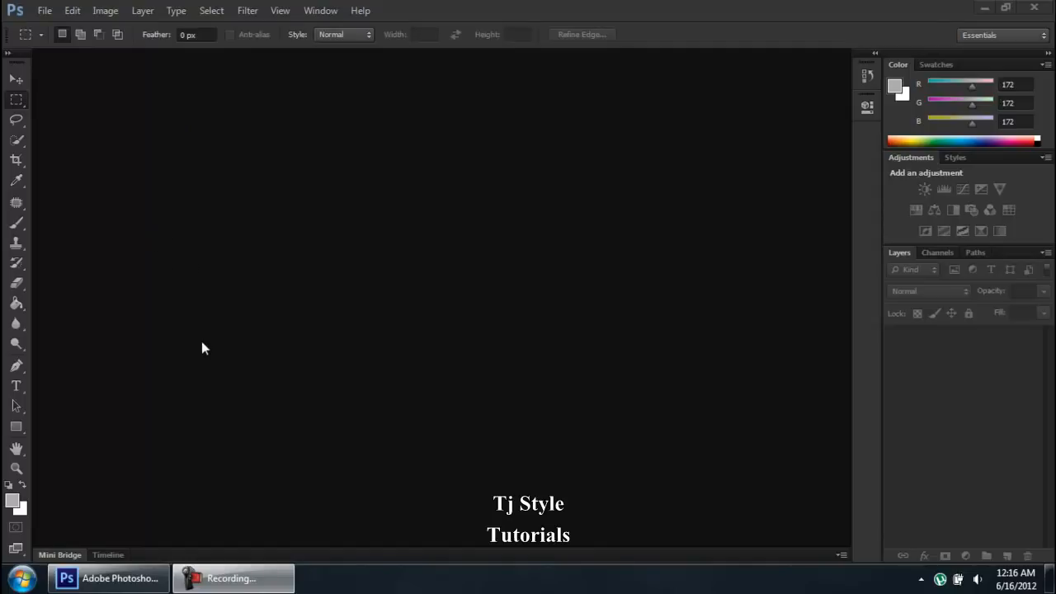
- Open the General preferences and close them without changes
click(73, 11)
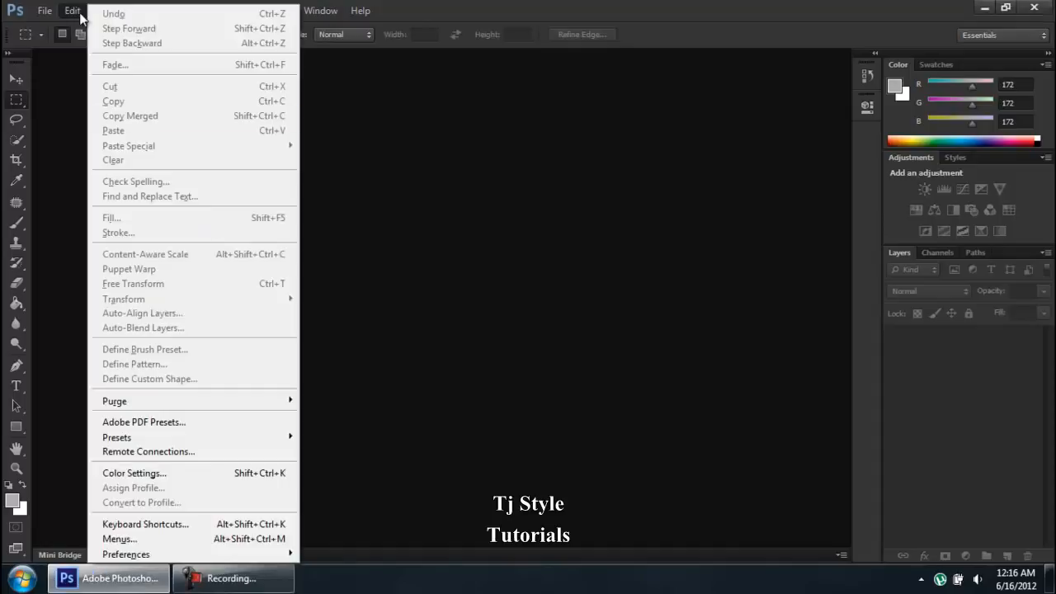
mouse_move(280, 555)
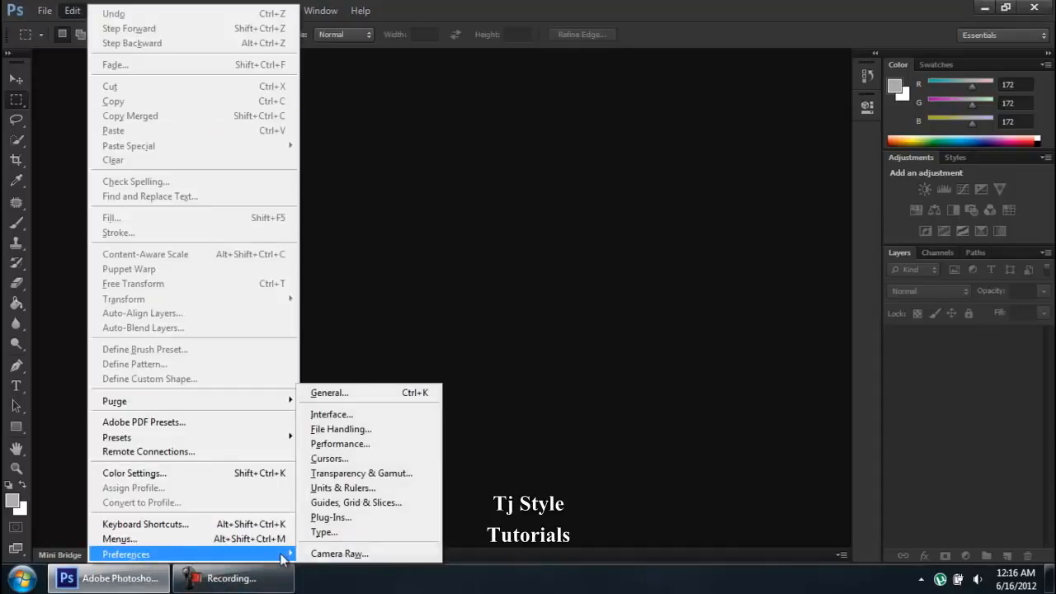
click(363, 394)
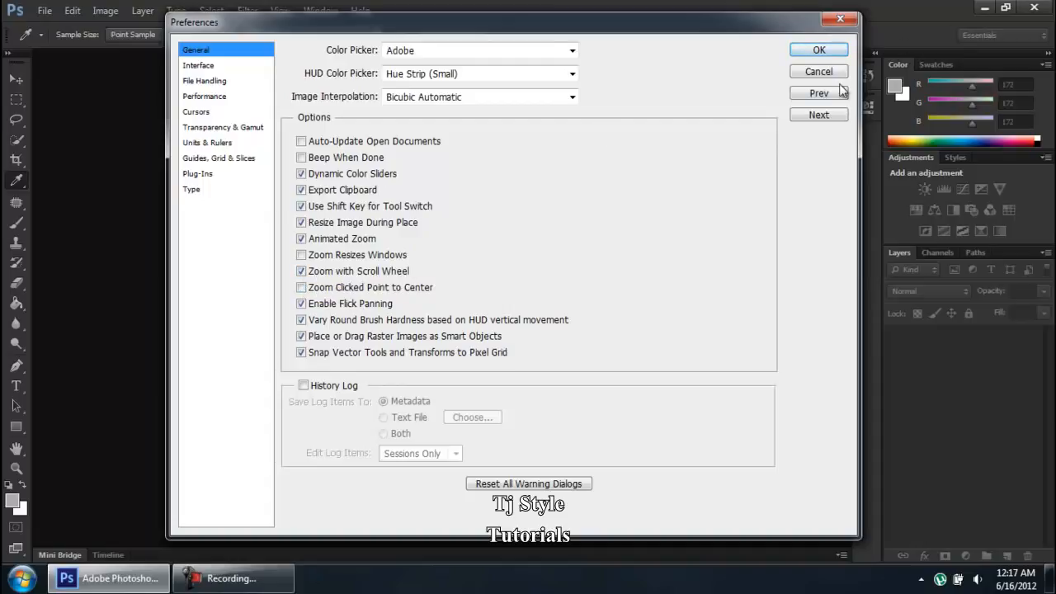
click(819, 50)
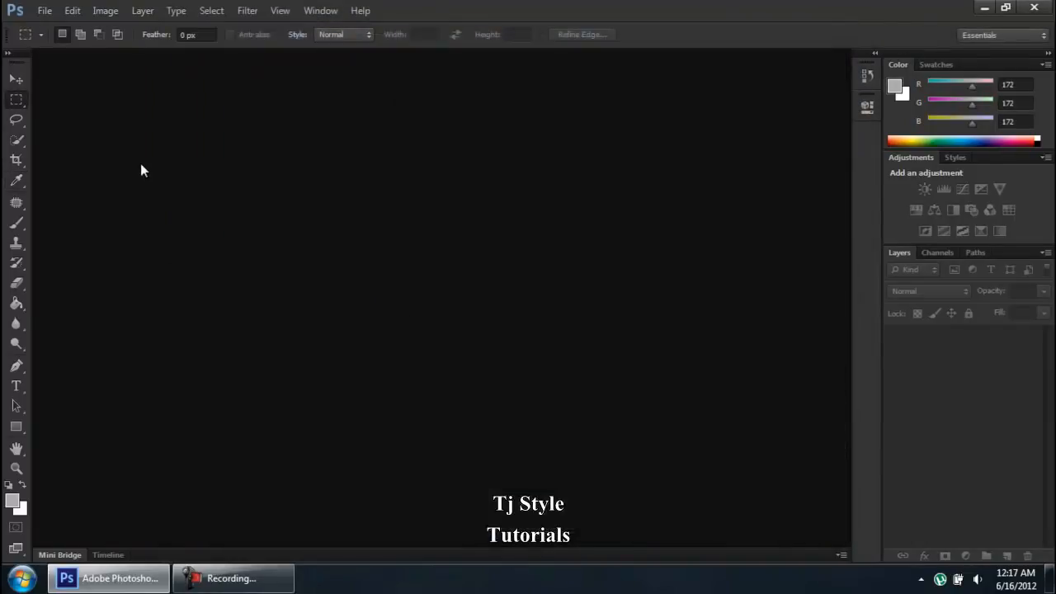
- Open the image penguin_01.jpg
click(47, 15)
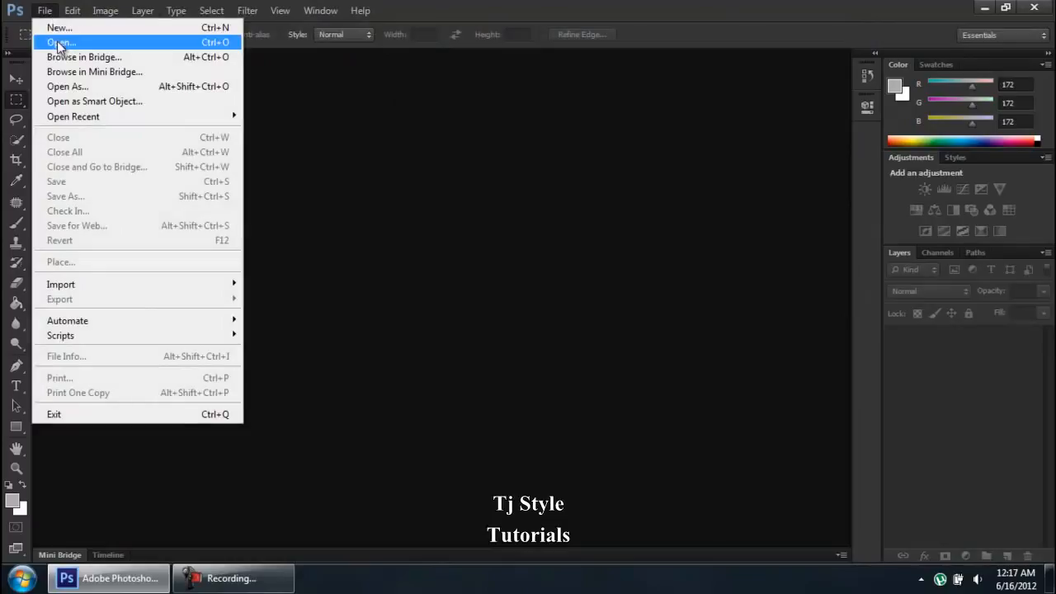
click(51, 42)
click(582, 103)
click(692, 422)
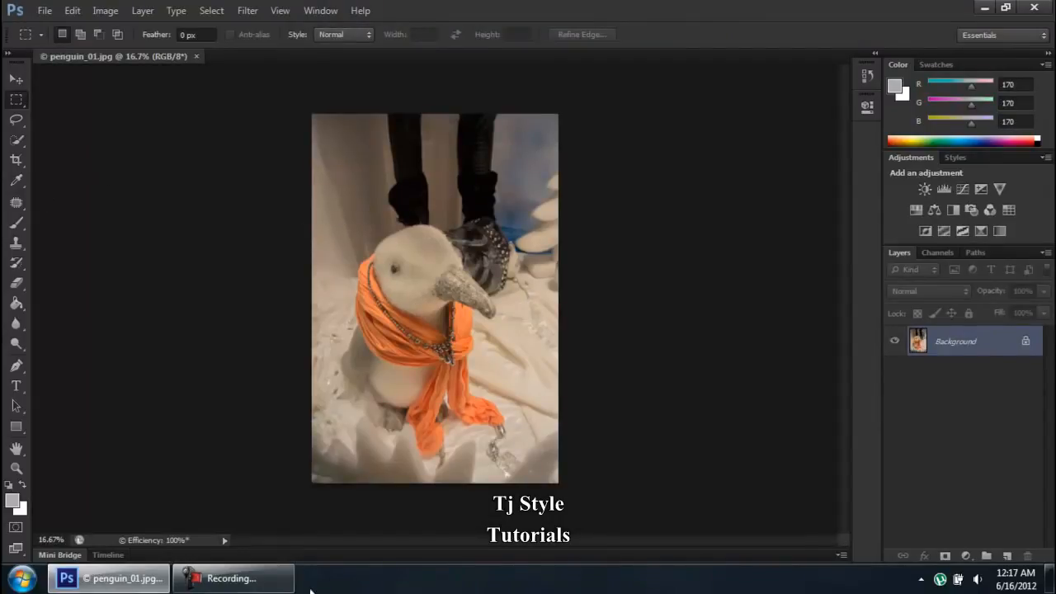
click(264, 581)
click(264, 581)
scroll(411, 264, up, 5)
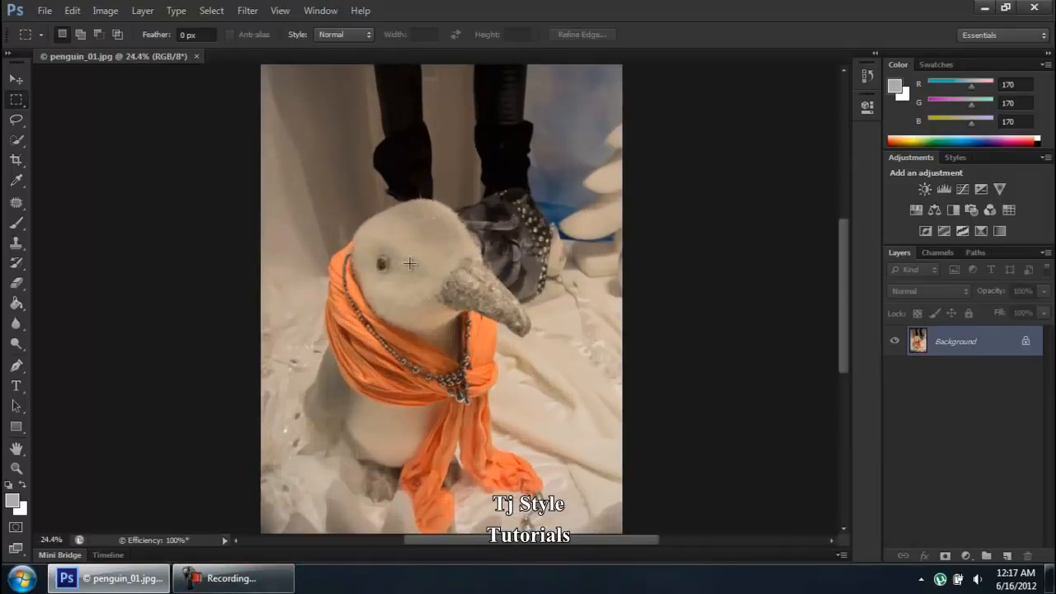
scroll(160, 417, down, 4)
- Cycle through several toolbox tools, ending on the Move tool
click(17, 468)
click(17, 449)
click(16, 228)
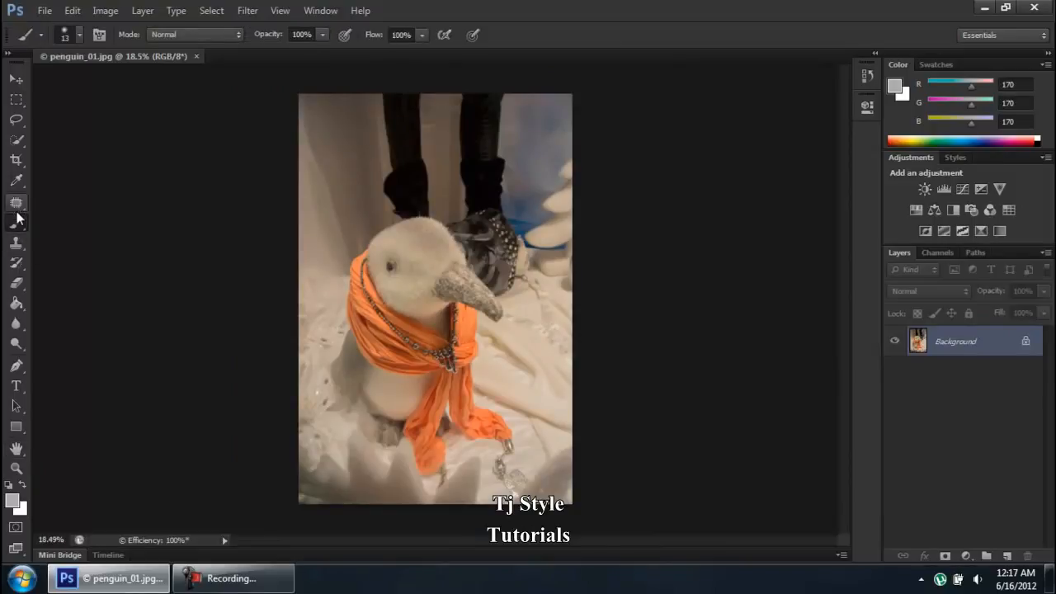
click(18, 103)
click(18, 120)
click(12, 248)
click(21, 205)
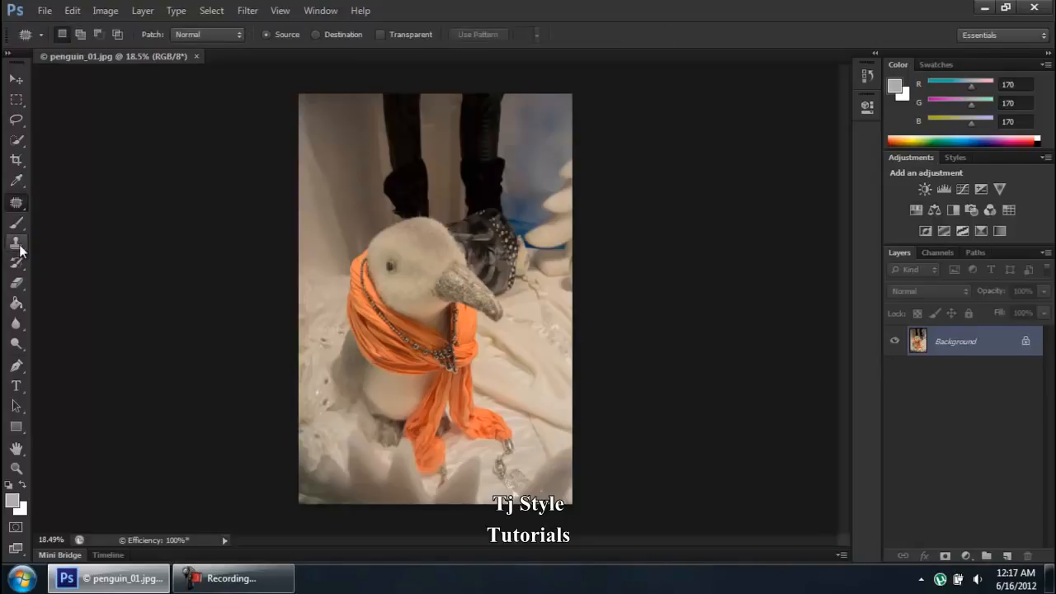
click(18, 245)
click(9, 85)
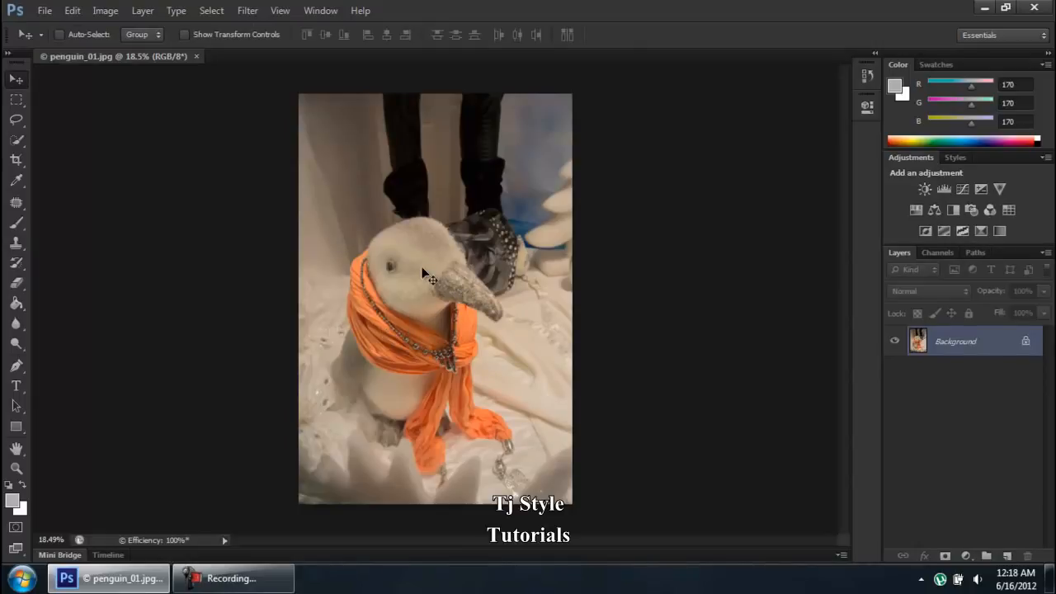
scroll(427, 277, up, 3)
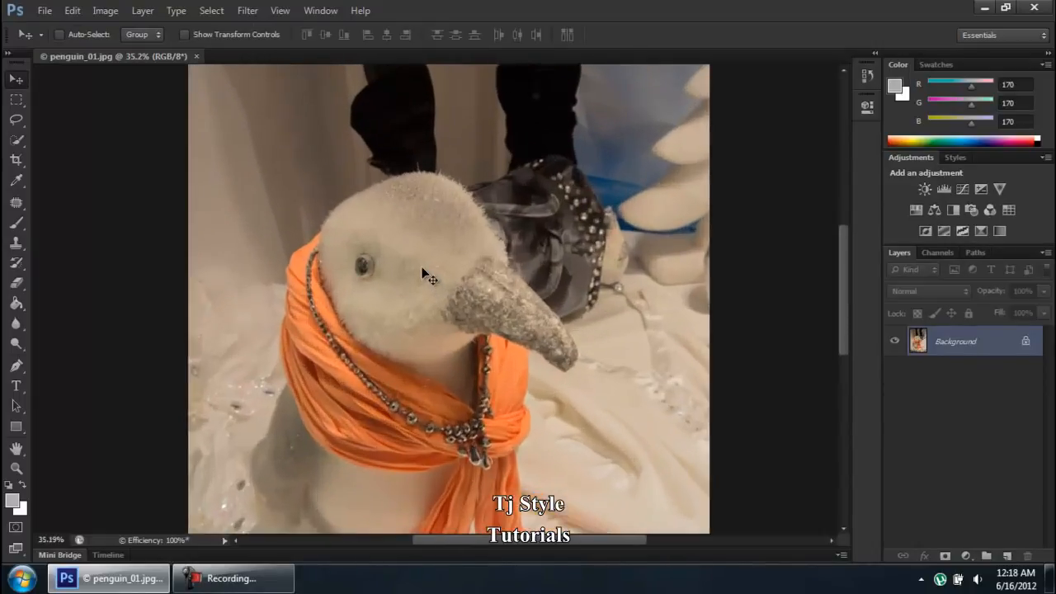
scroll(426, 276, up, 2)
scroll(427, 277, down, 4)
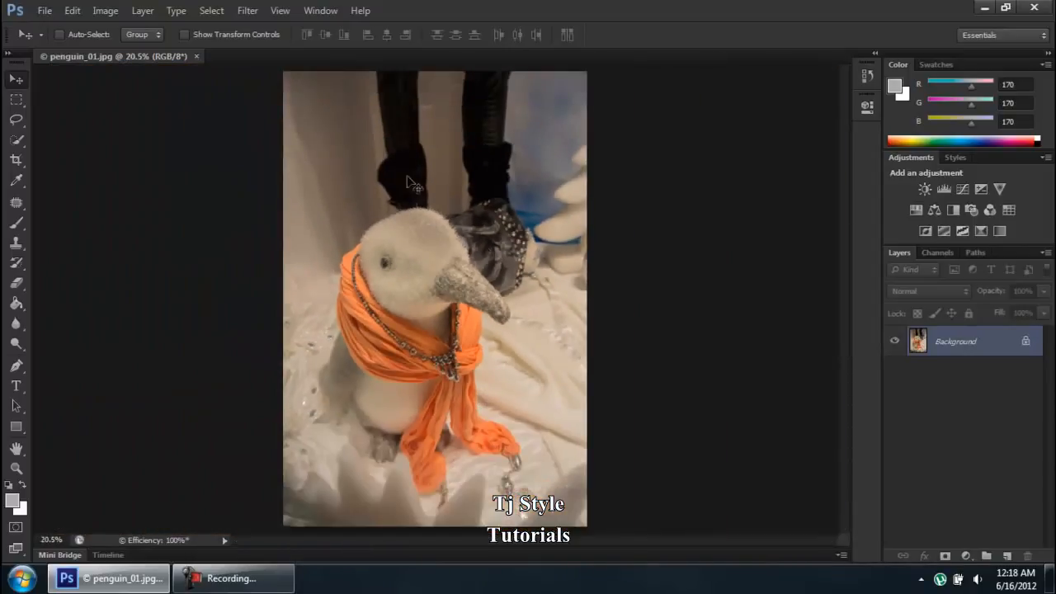
click(275, 582)
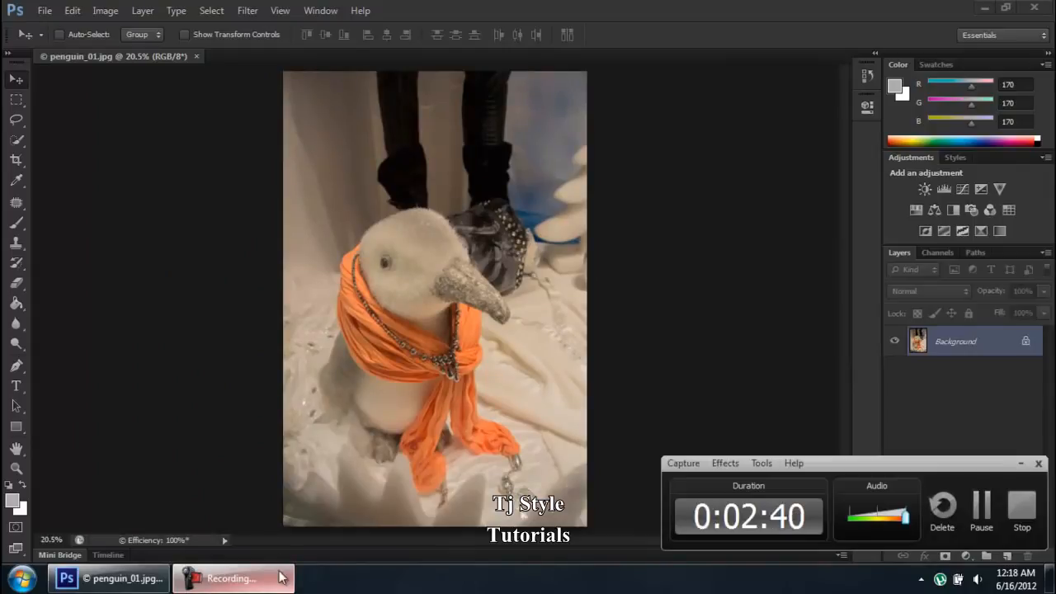
click(248, 579)
scroll(388, 252, up, 5)
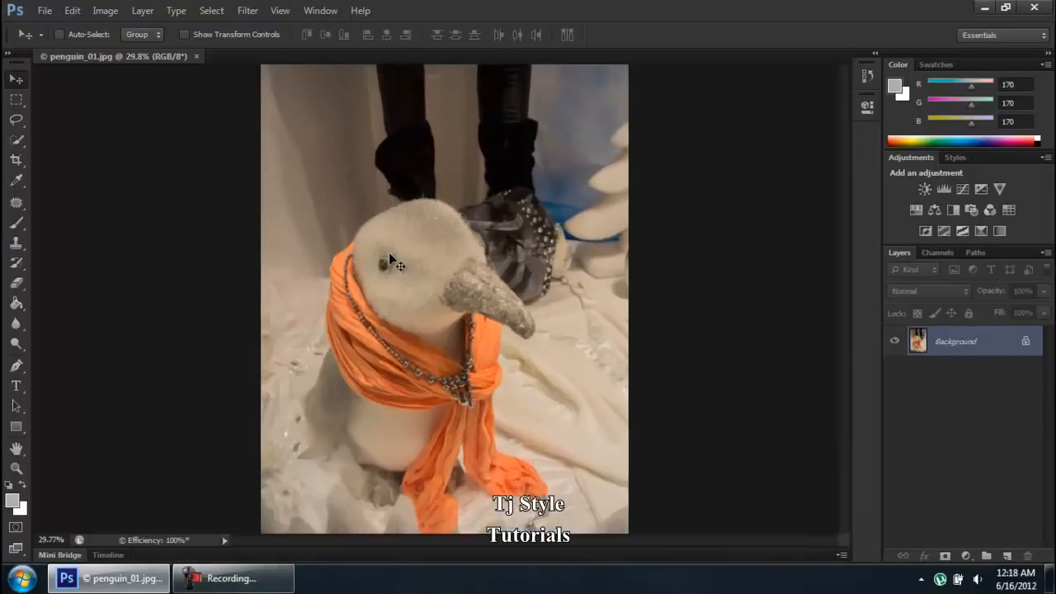
scroll(515, 251, up, 3)
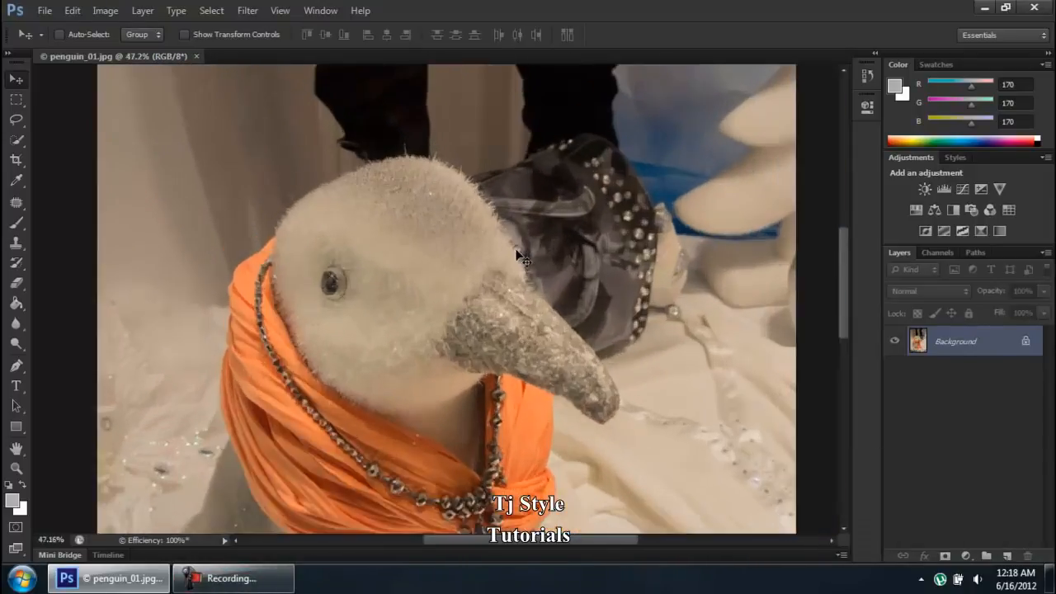
scroll(400, 246, up, 3)
scroll(305, 289, down, 5)
scroll(401, 199, down, 2)
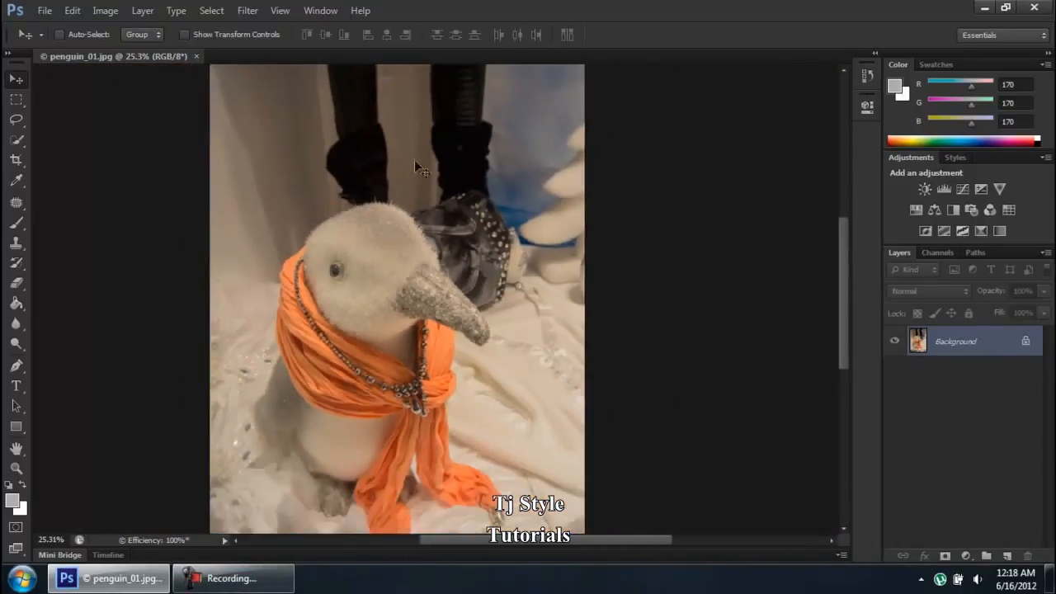
scroll(453, 113, up, 5)
scroll(479, 104, down, 6)
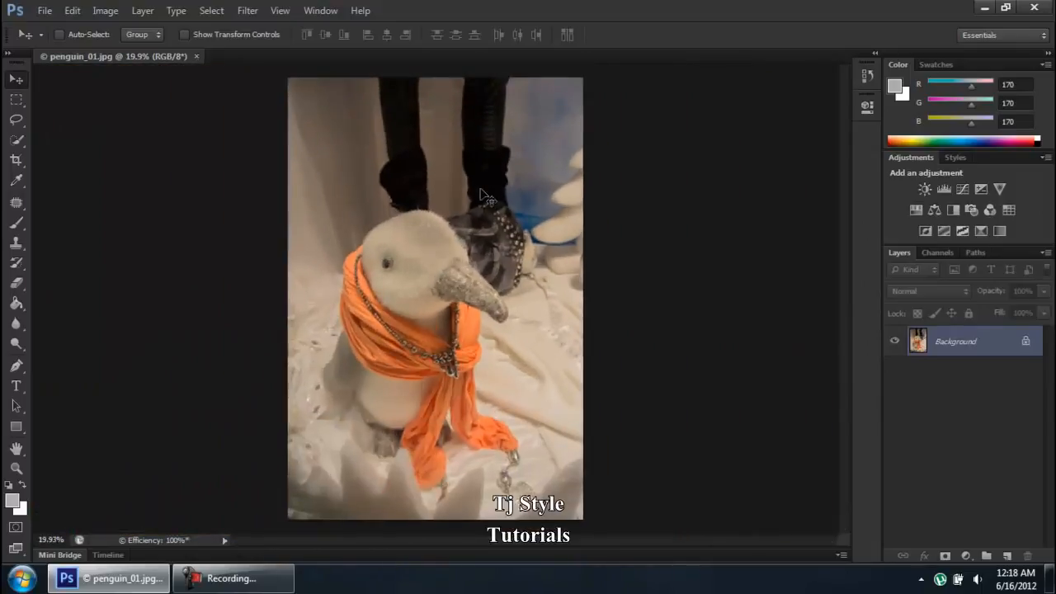
- Open the Interface preferences and preview each color theme in turn, settling on the darkest one
click(72, 11)
mouse_move(268, 553)
click(368, 412)
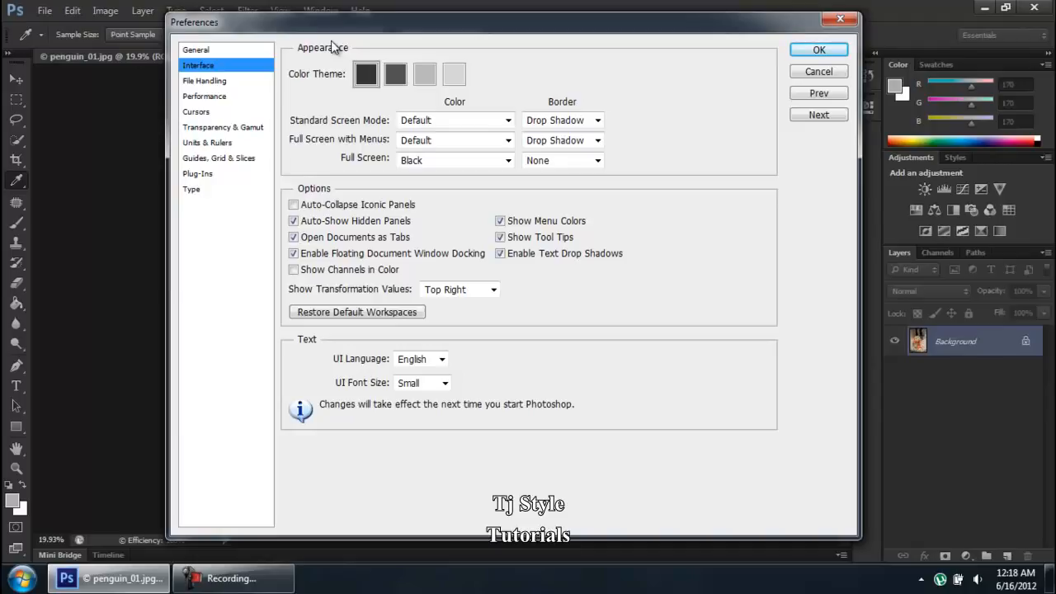
drag(340, 27, 308, 144)
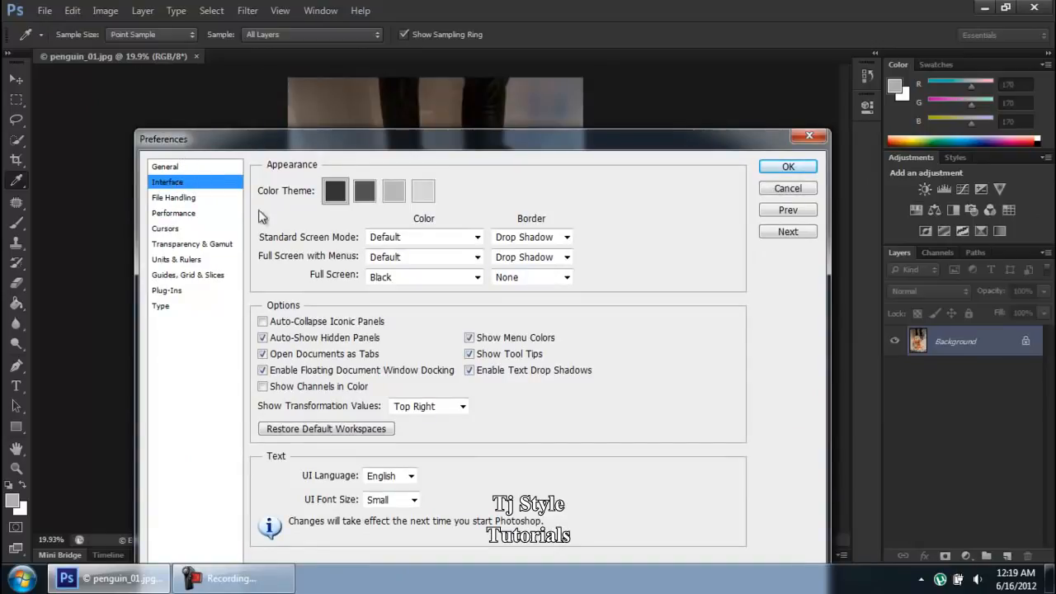
click(366, 192)
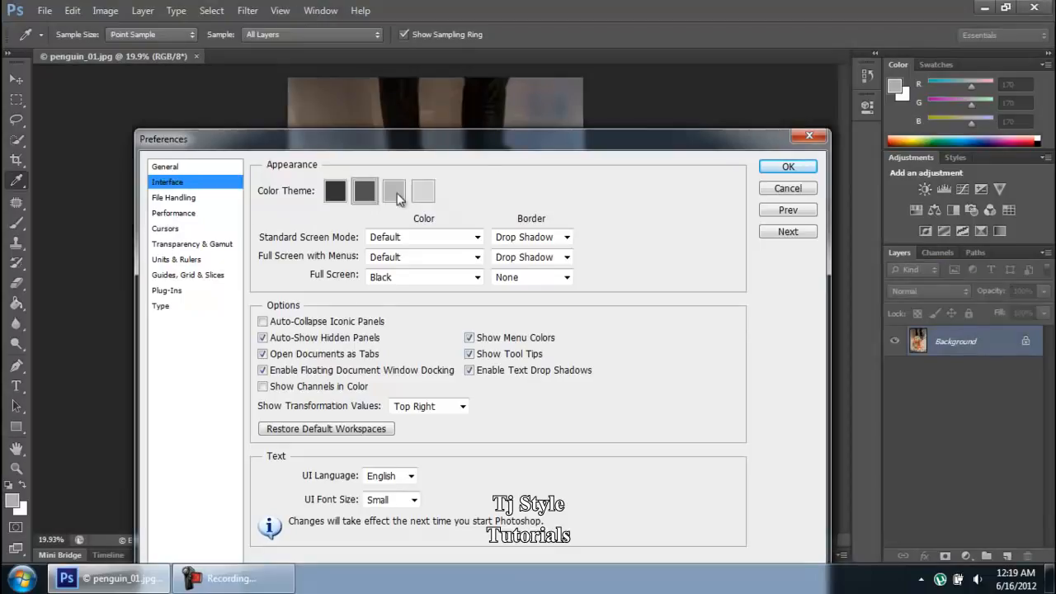
click(393, 191)
click(425, 192)
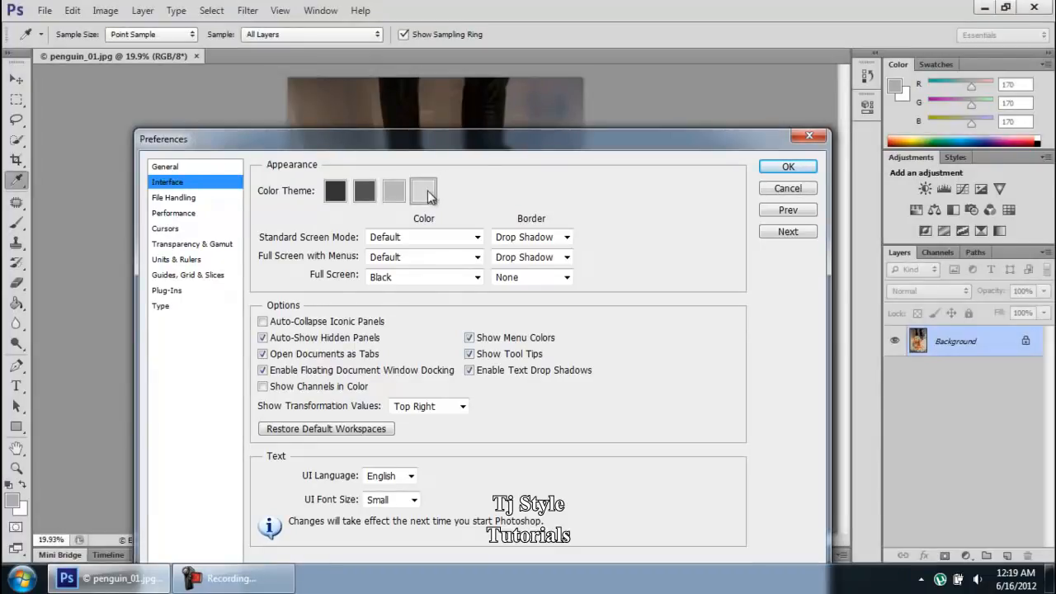
mouse_move(476, 140)
mouse_down()
mouse_move(501, 418)
mouse_move(466, 124)
mouse_up()
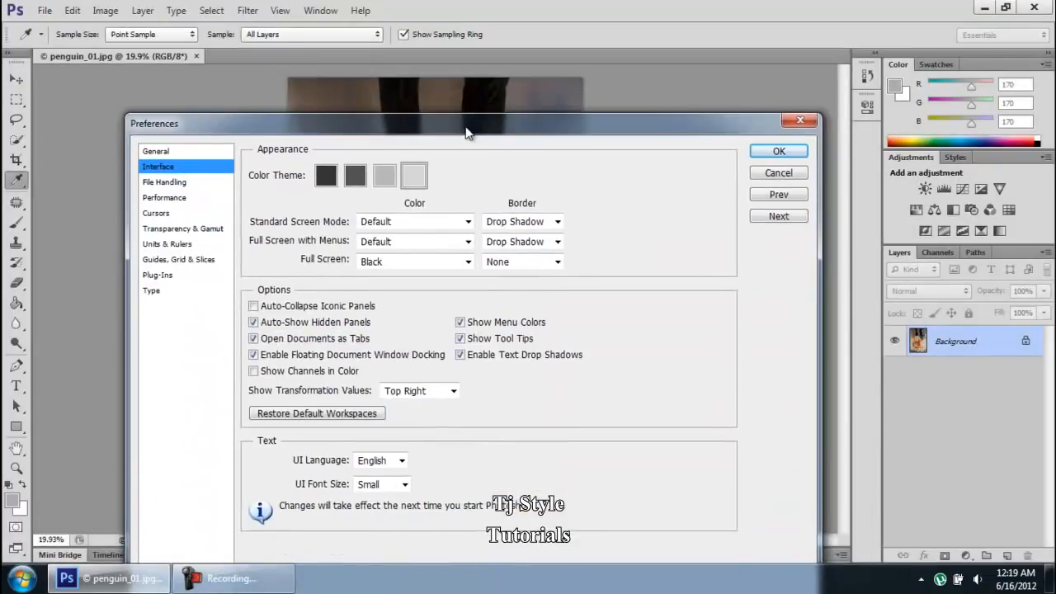
drag(607, 123, 645, 35)
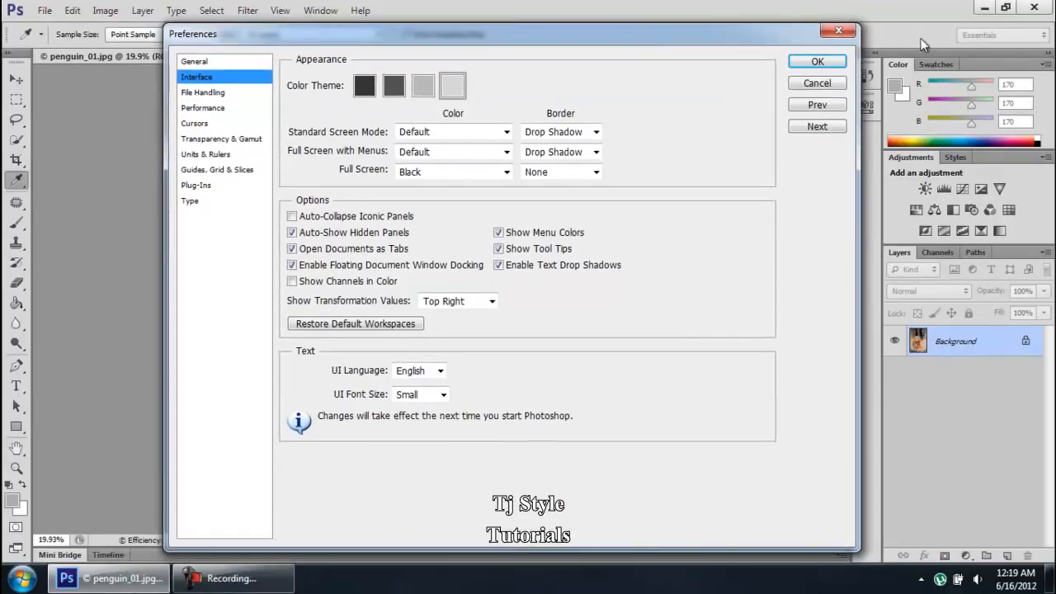
click(365, 85)
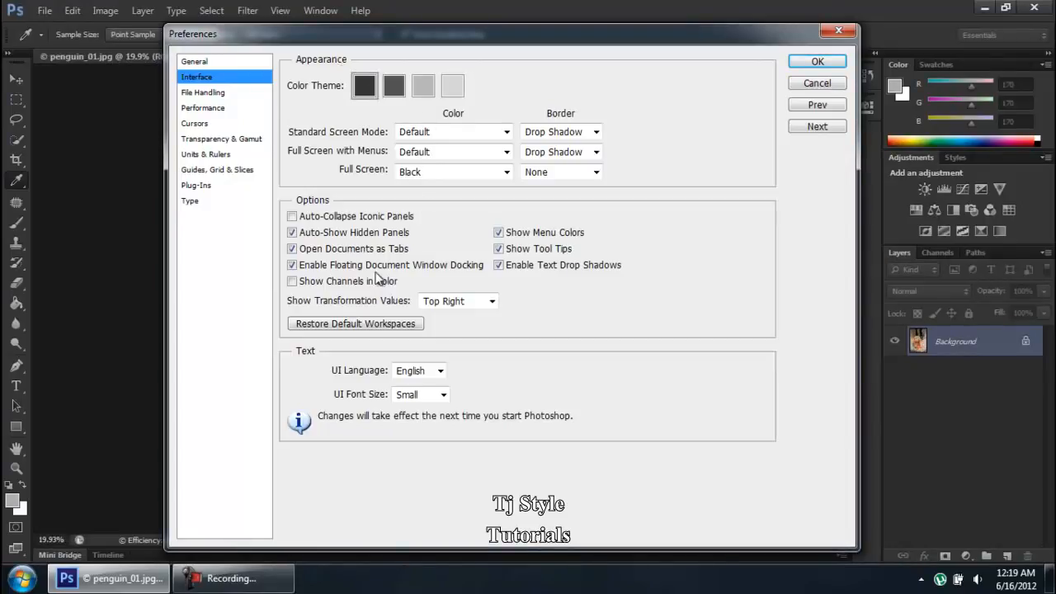
click(223, 570)
click(223, 569)
click(271, 587)
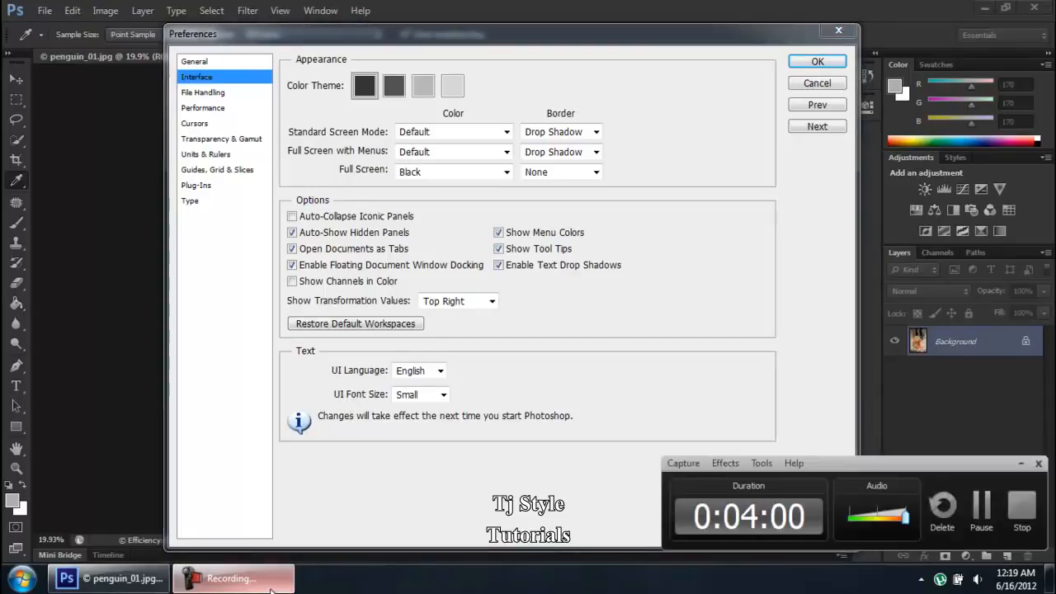
click(272, 587)
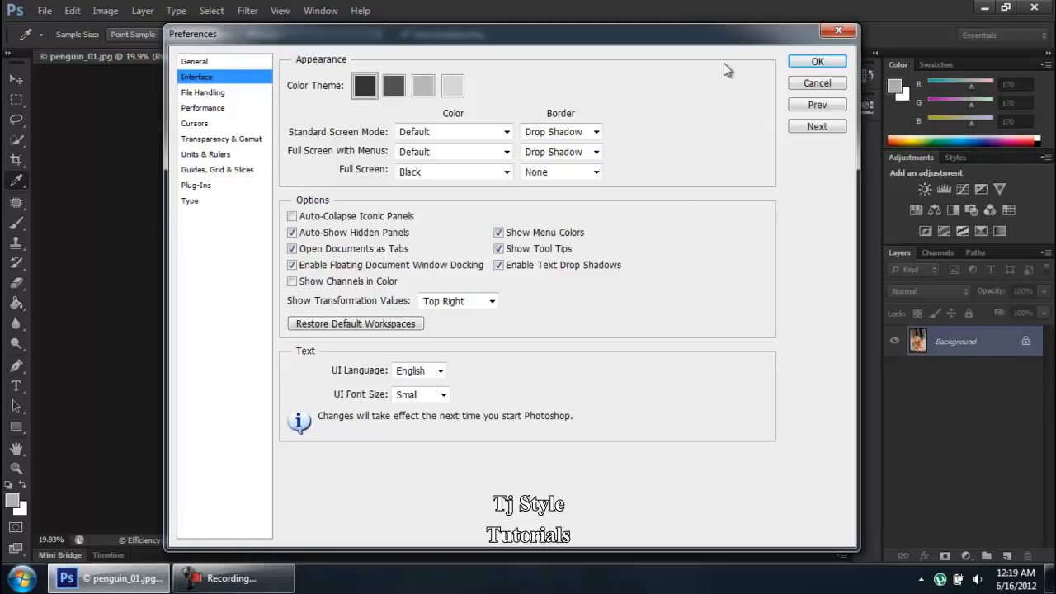
drag(707, 35, 682, 209)
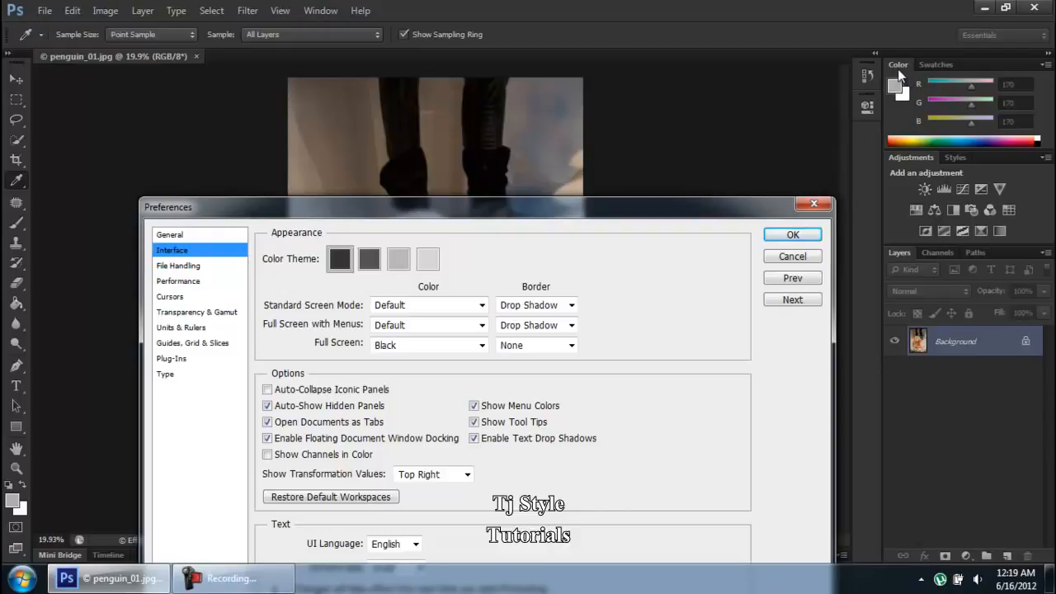
drag(625, 212, 677, 43)
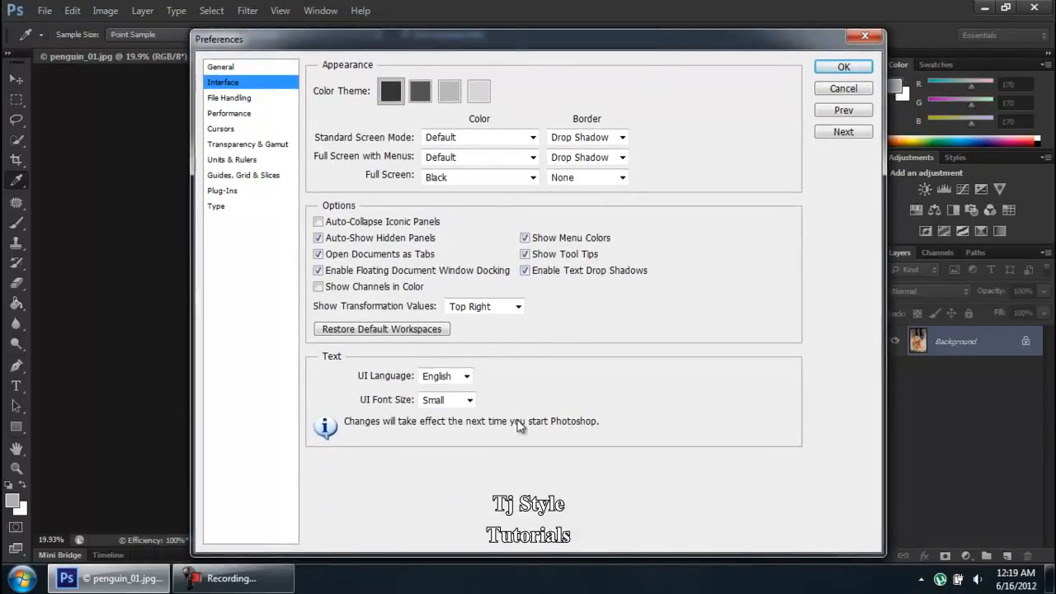
- Change the UI font size to Large and then to Medium
click(465, 402)
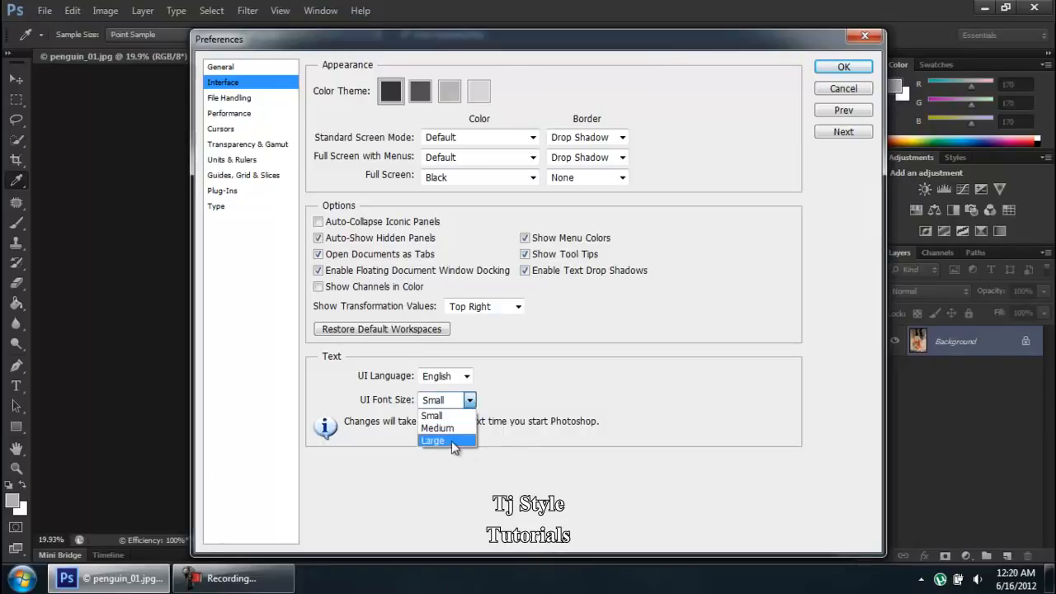
click(451, 441)
click(453, 400)
click(453, 428)
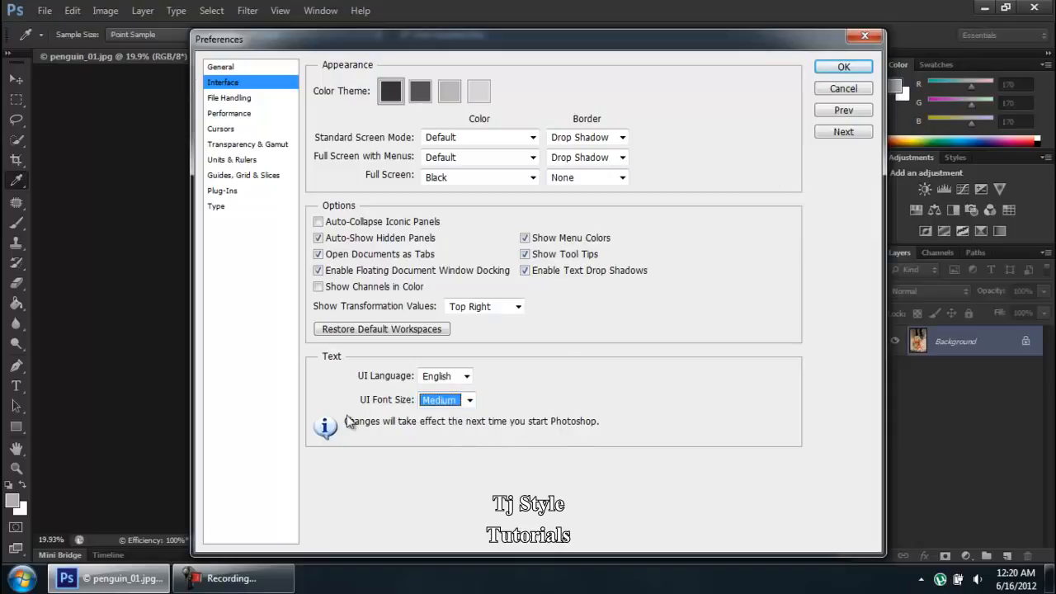
- Set the UI font size back to Small
click(275, 580)
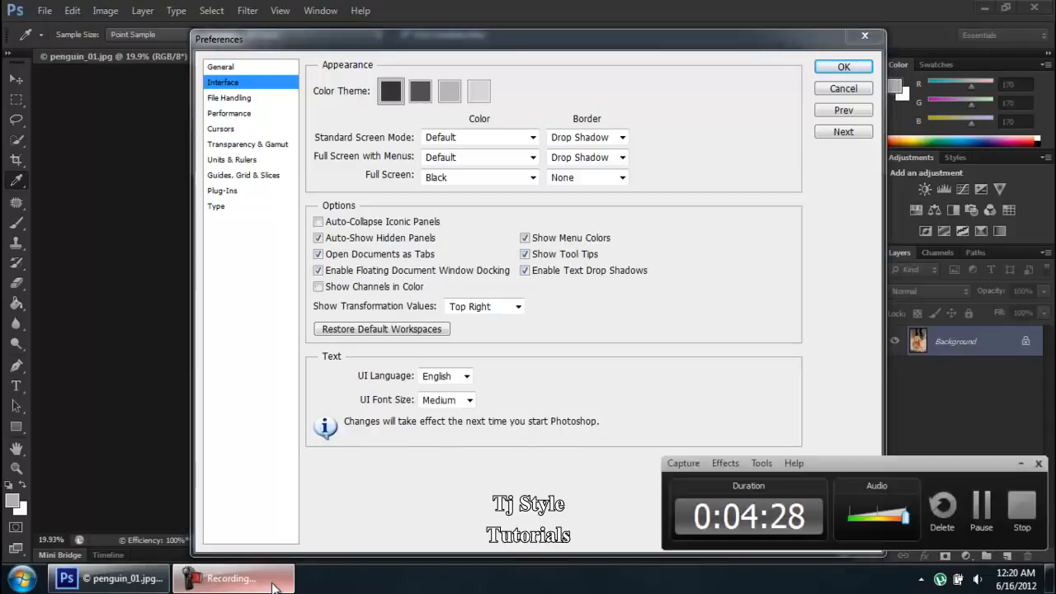
click(275, 582)
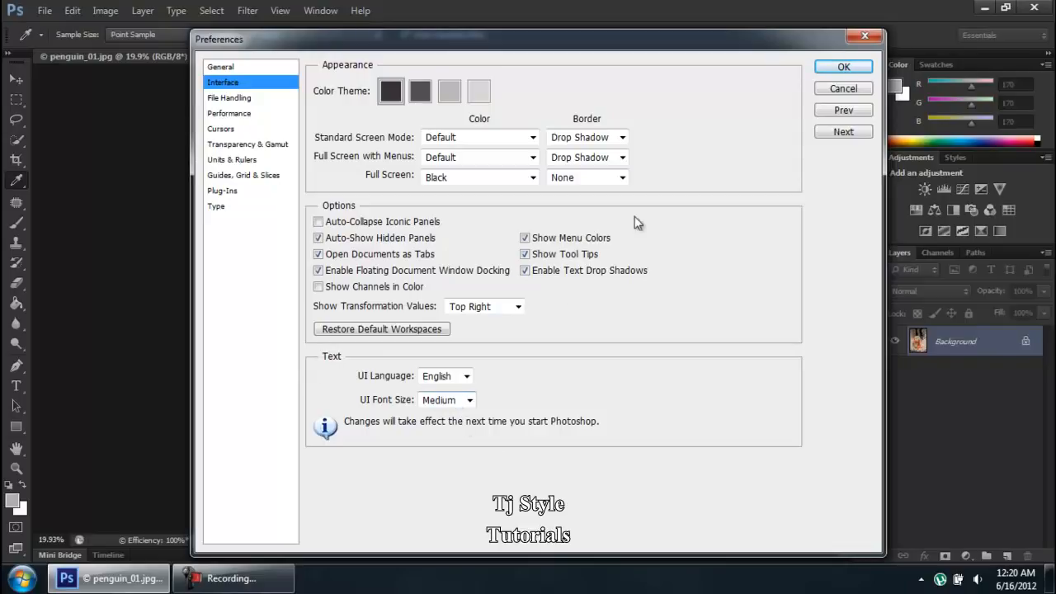
click(442, 405)
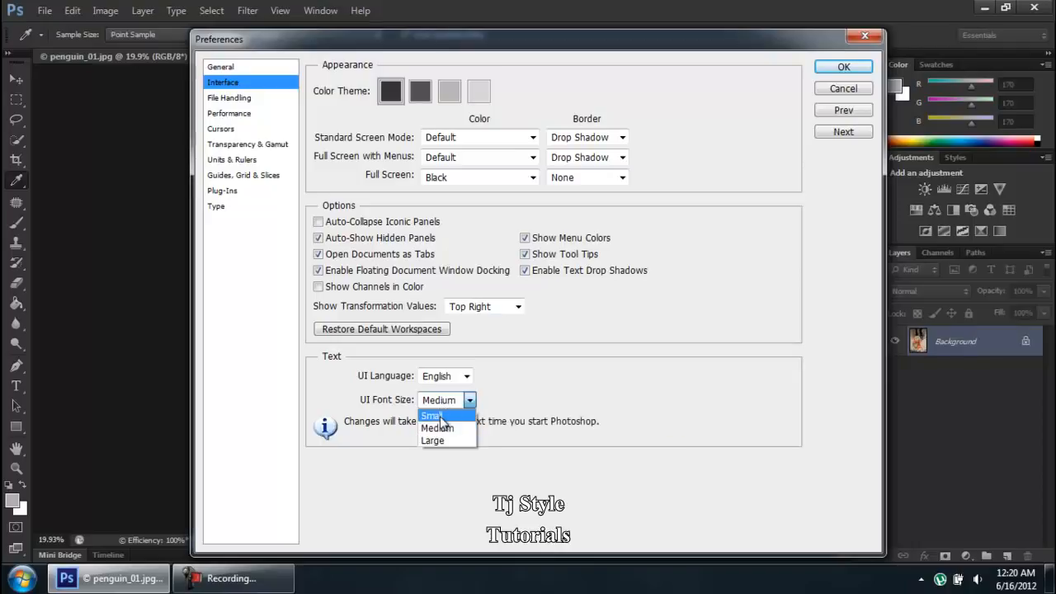
click(441, 416)
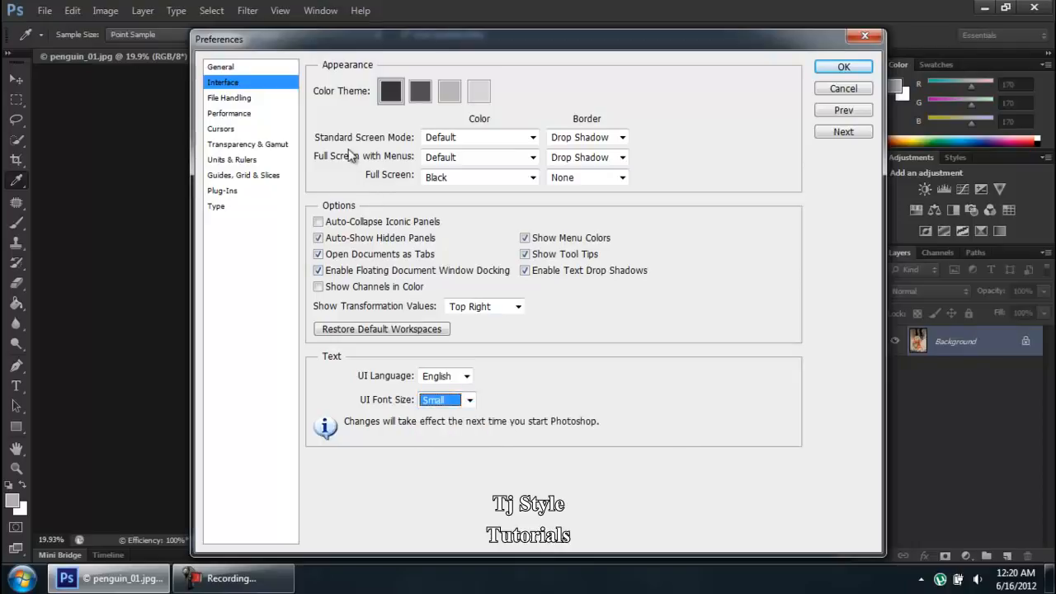
- Open the File Handling preferences and switch the auto-save recovery interval to 10 Minutes, then back to 5 Minutes
click(231, 99)
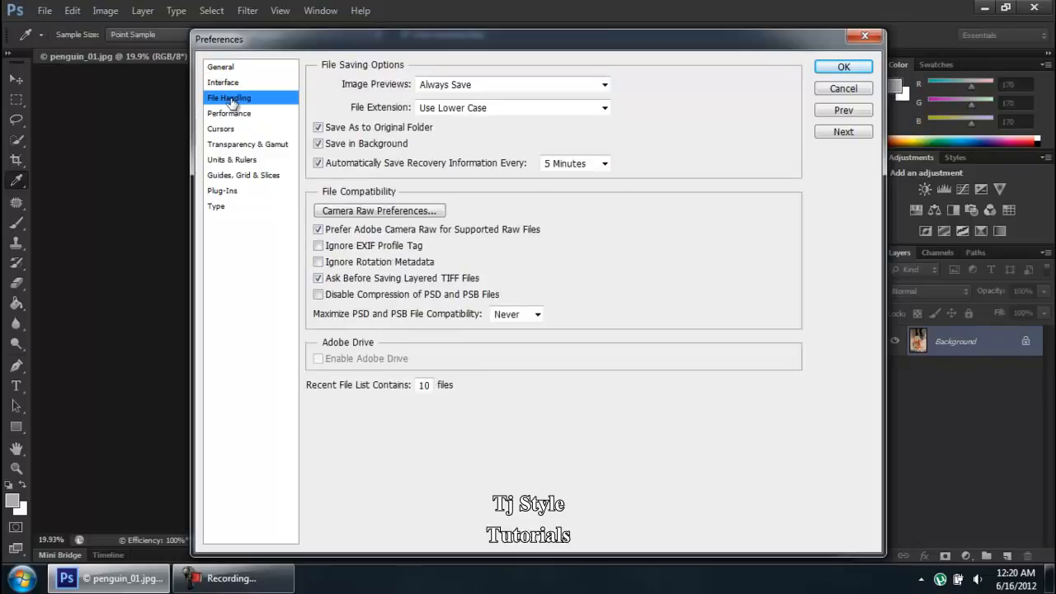
click(567, 165)
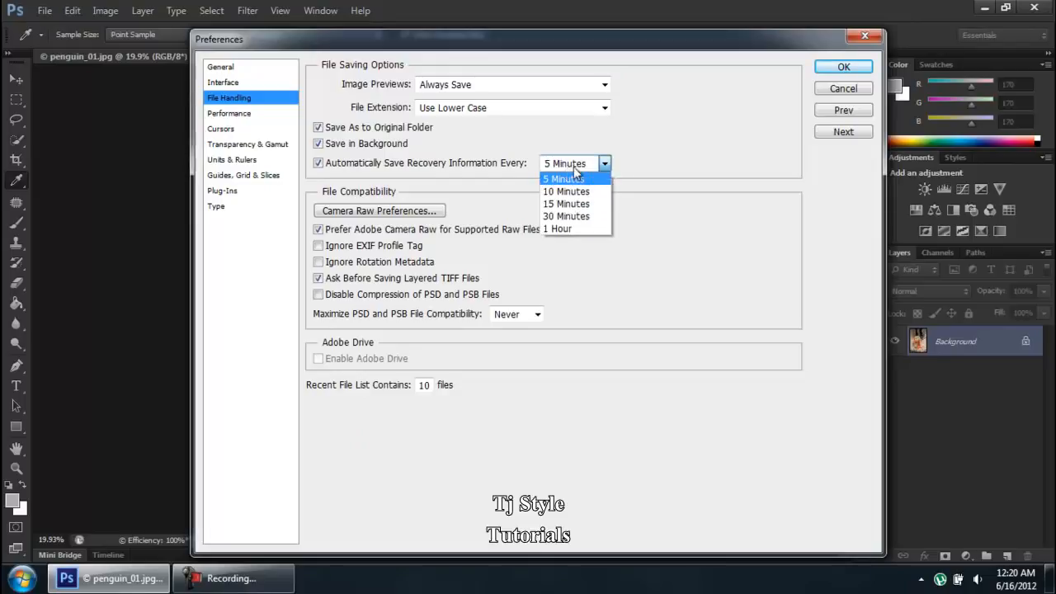
click(600, 192)
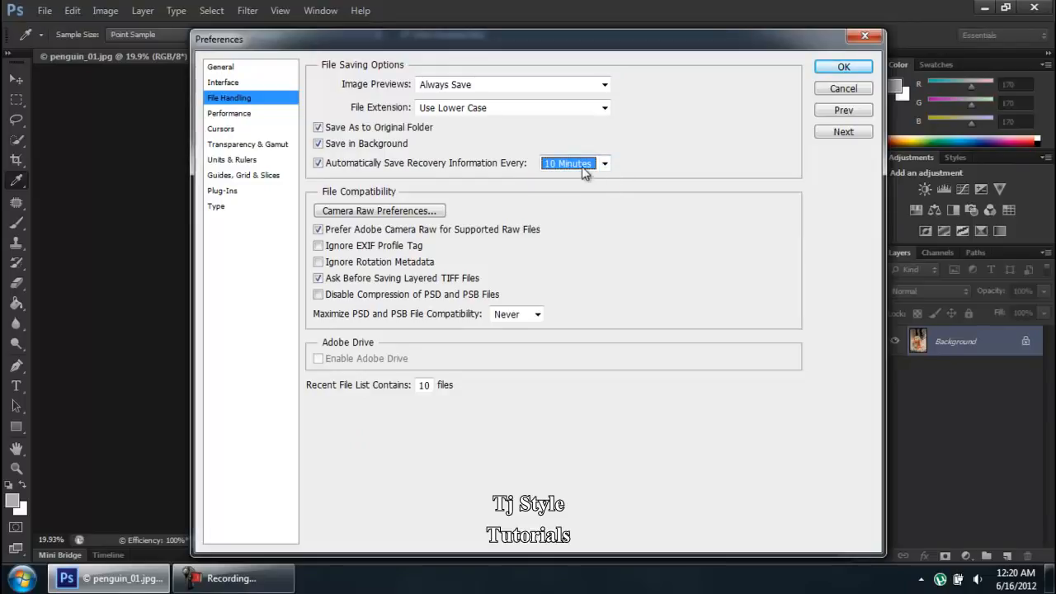
click(581, 166)
click(576, 180)
click(285, 587)
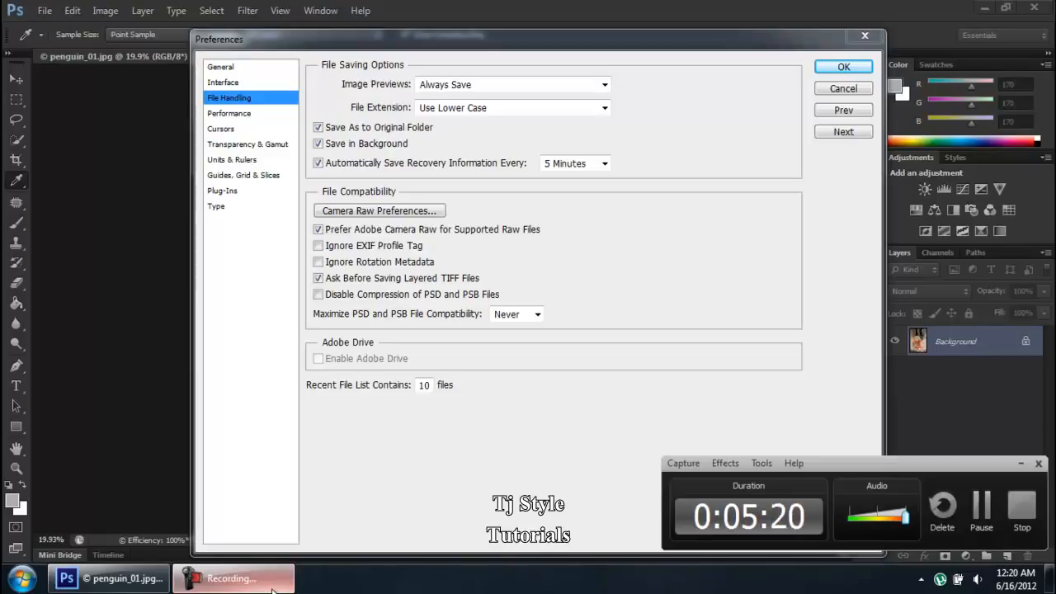
click(273, 587)
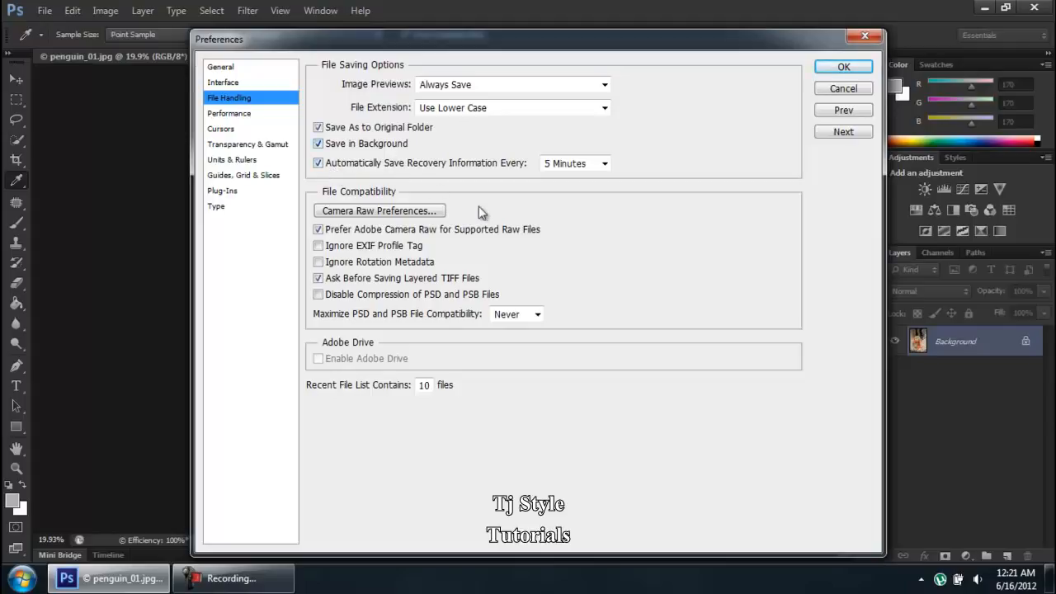
click(568, 170)
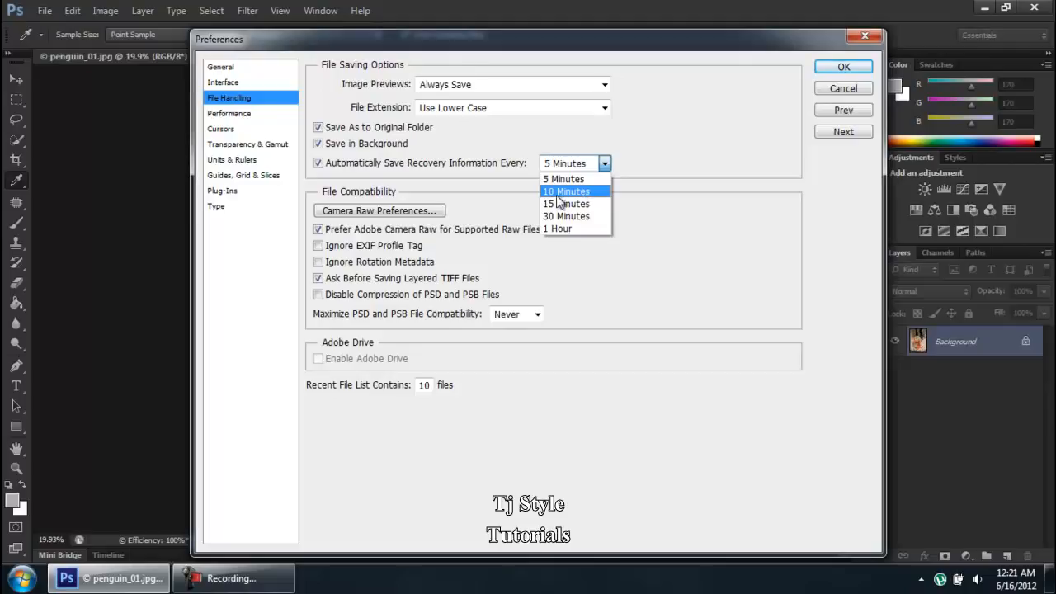
click(559, 194)
click(572, 163)
click(576, 174)
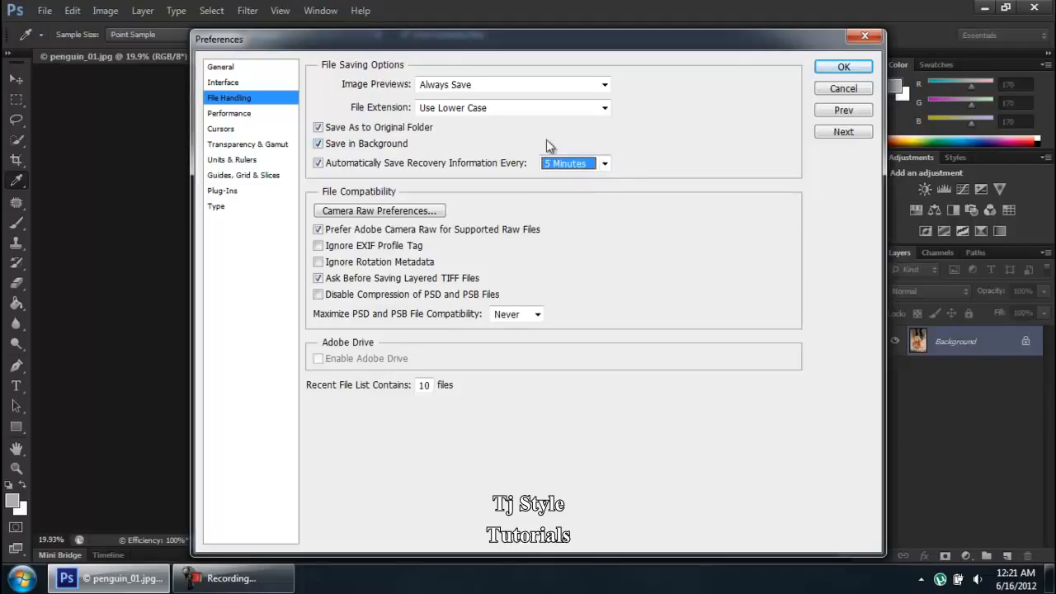
click(281, 590)
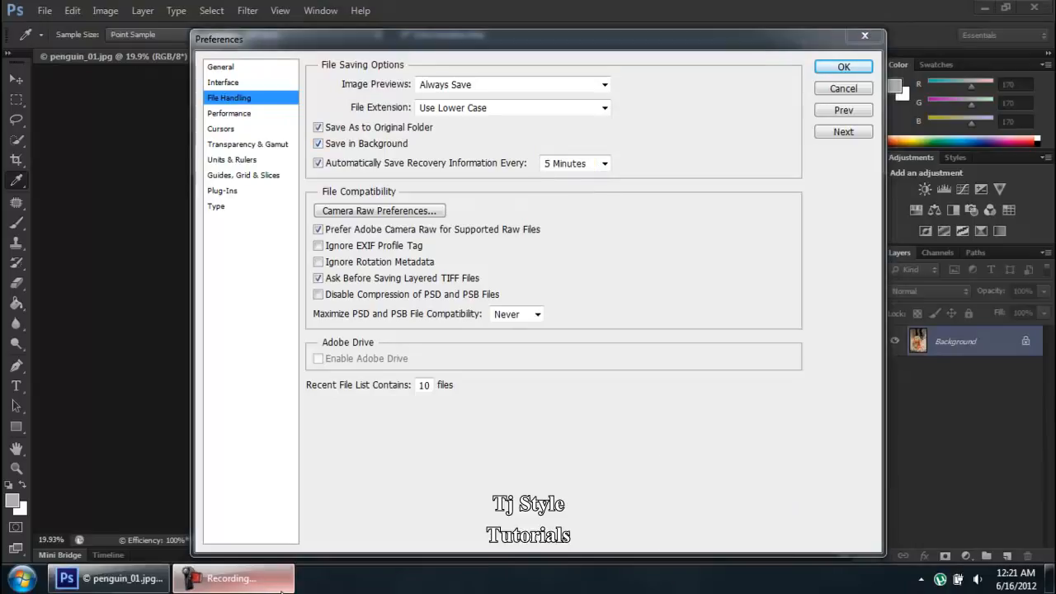
click(281, 590)
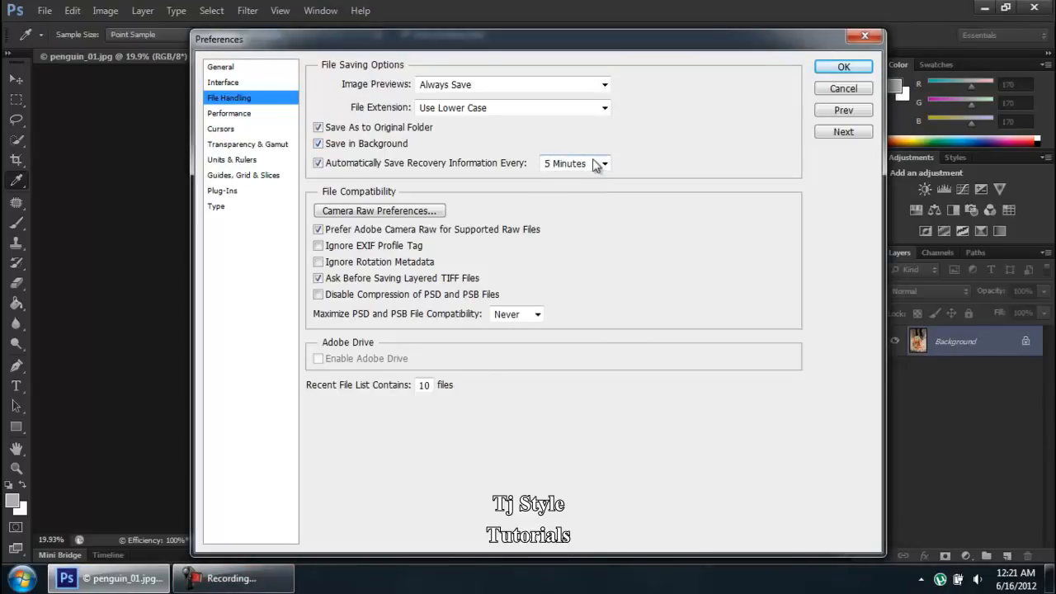
- Set the file extension option to Use Lower Case
click(485, 111)
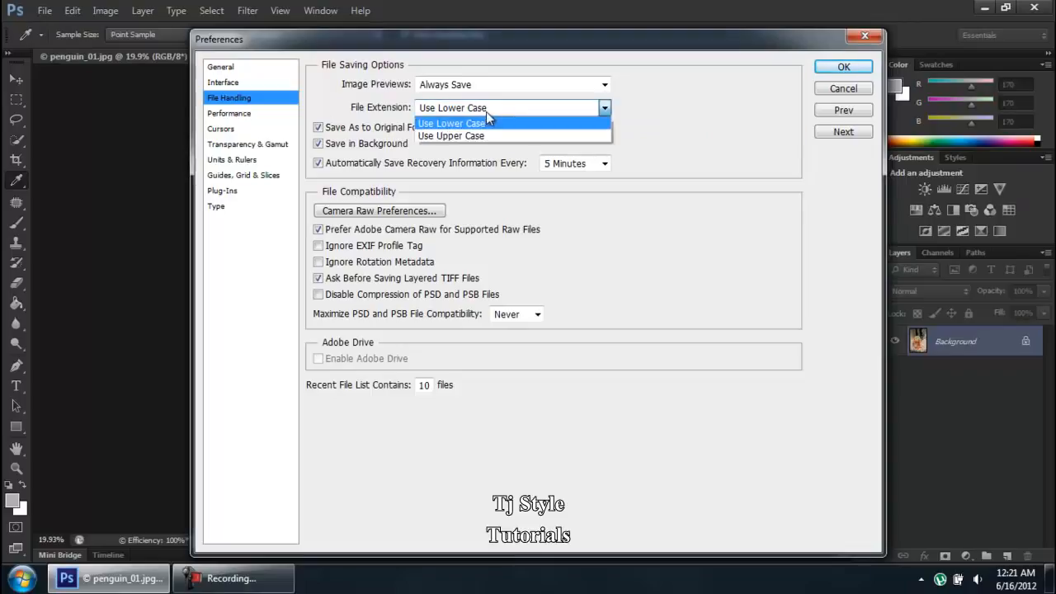
click(492, 109)
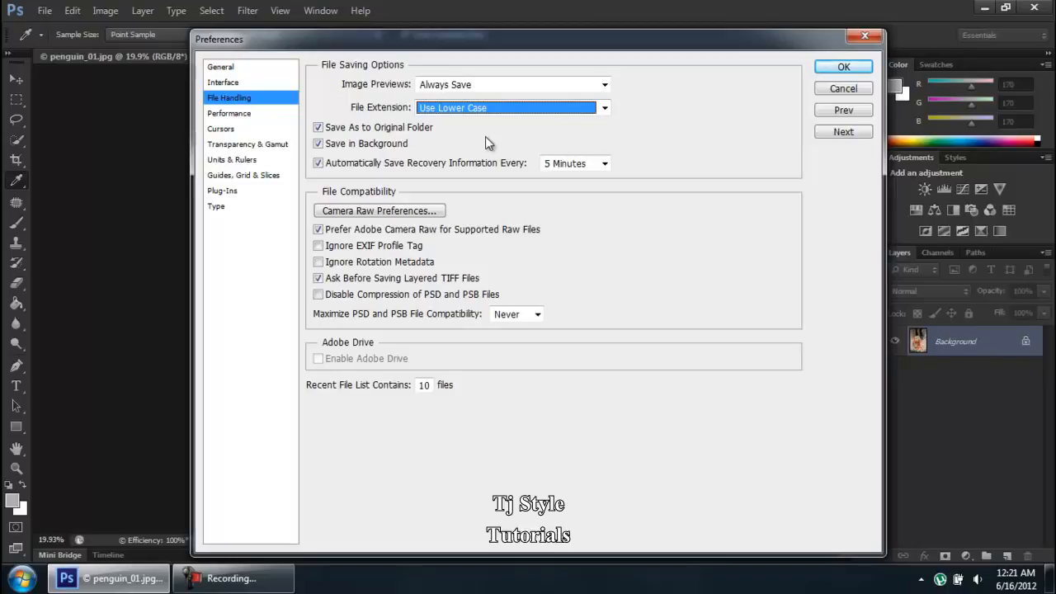
click(480, 109)
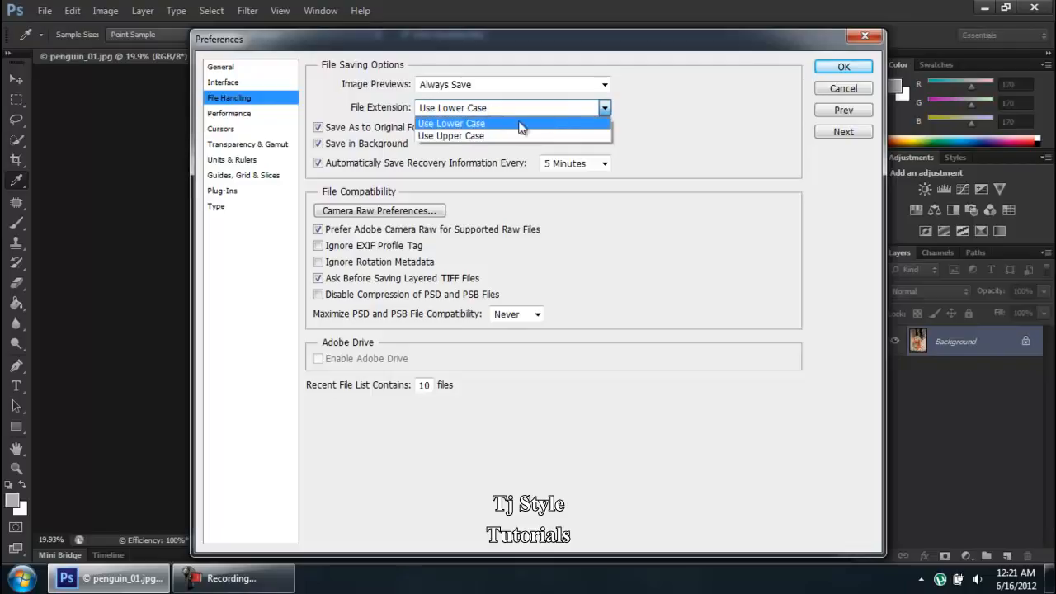
click(759, 114)
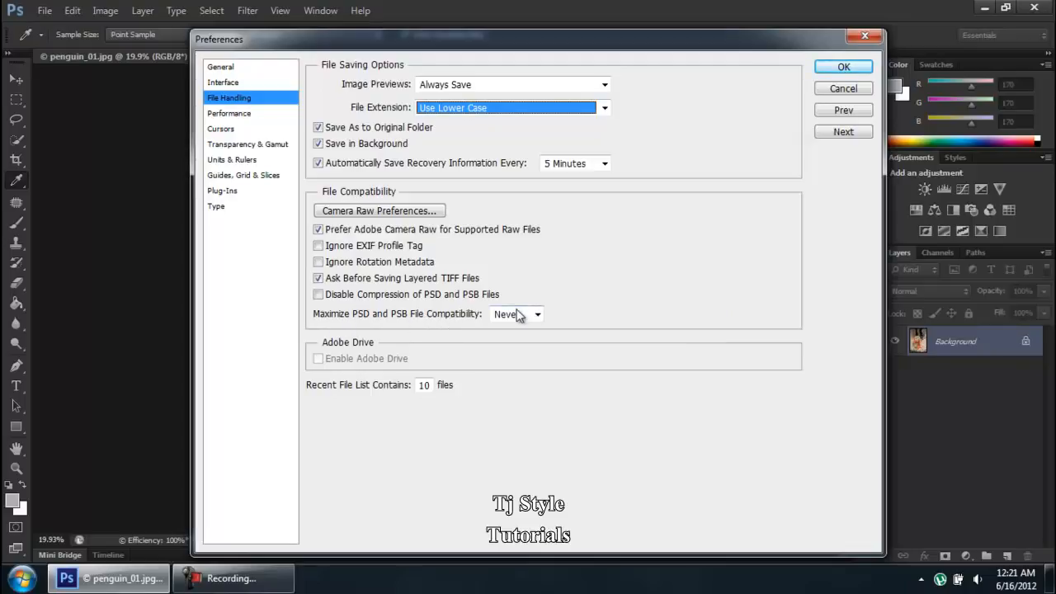
click(233, 579)
click(265, 585)
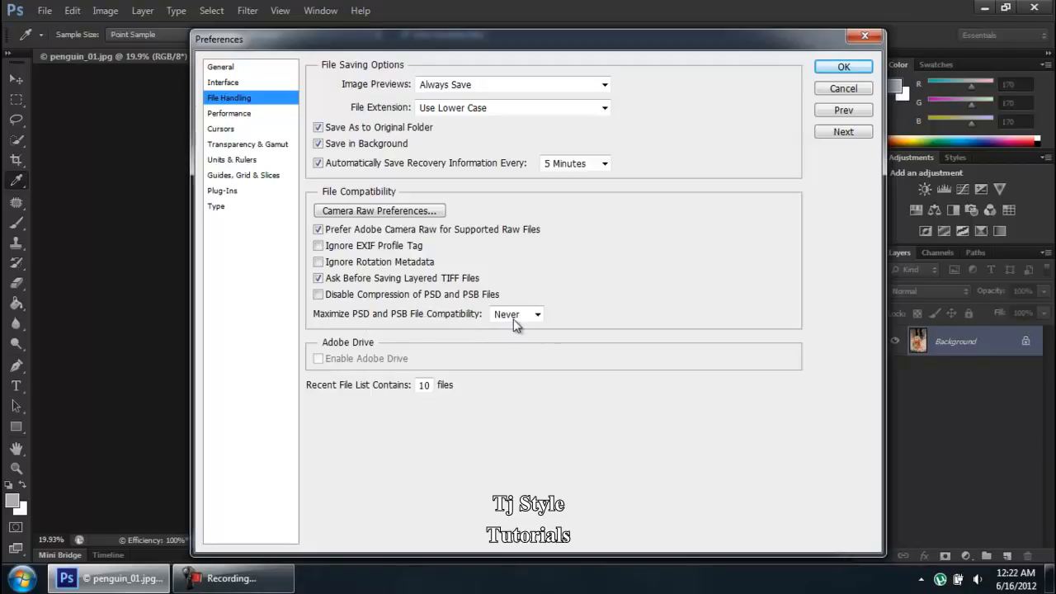
- Set Maximize PSD and PSB File Compatibility to Never
mouse_move(513, 318)
click(505, 318)
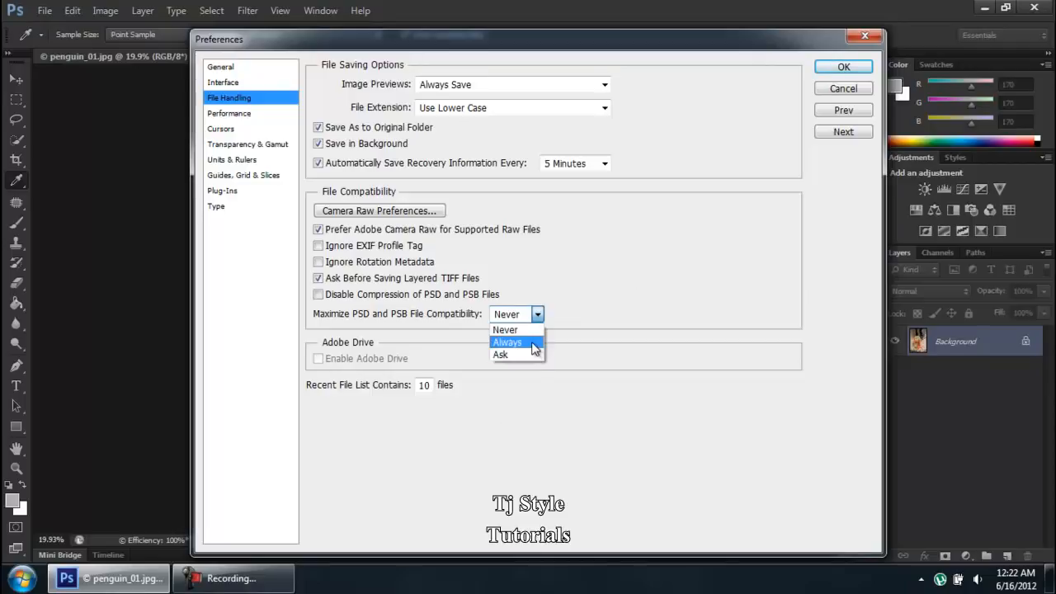
click(527, 333)
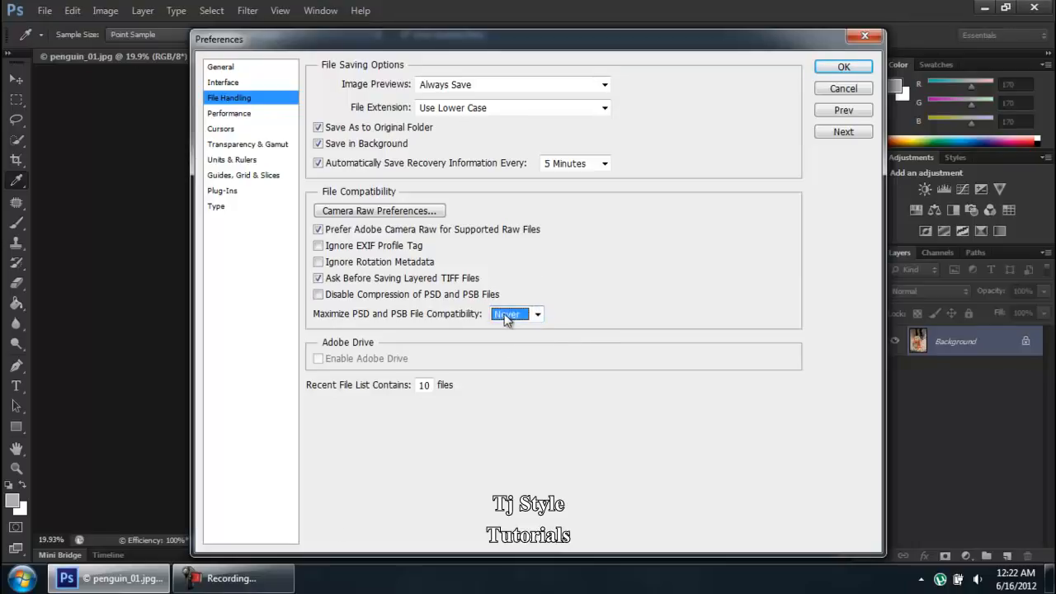
click(275, 580)
click(275, 580)
click(507, 315)
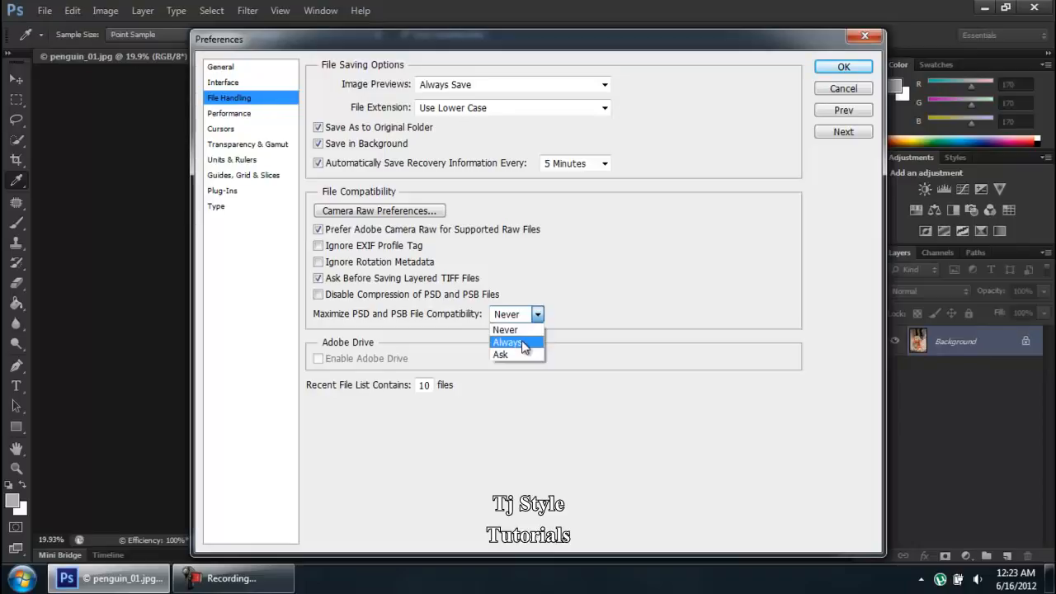
click(653, 283)
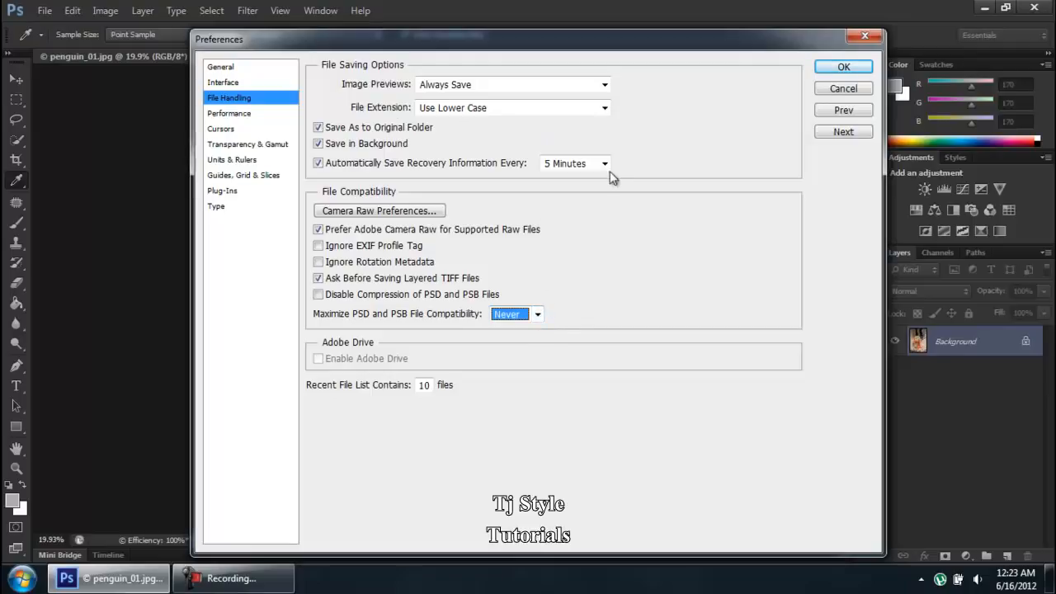
- Open the Performance preferences and raise the memory Photoshop may use to 80%, about 2793 MB
click(234, 118)
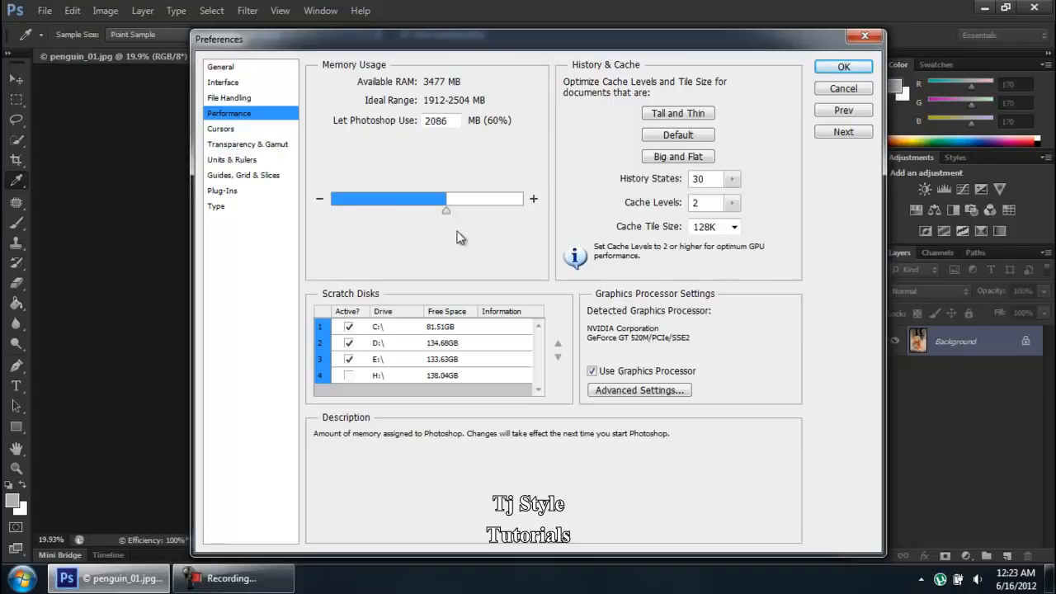
click(446, 213)
drag(446, 213, 486, 213)
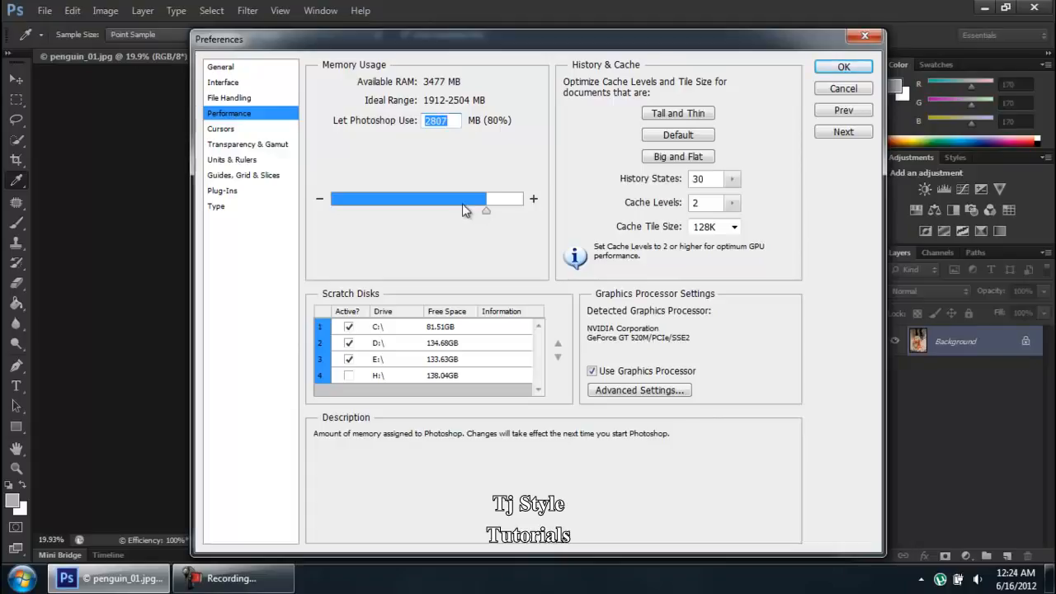
drag(487, 212, 449, 212)
drag(448, 212, 485, 209)
click(269, 583)
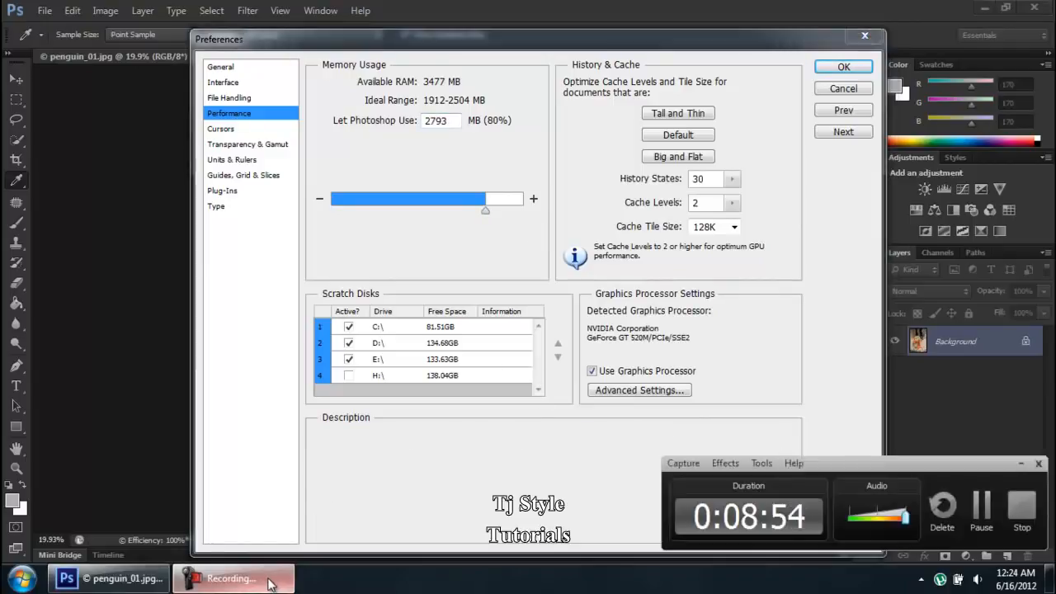
click(269, 583)
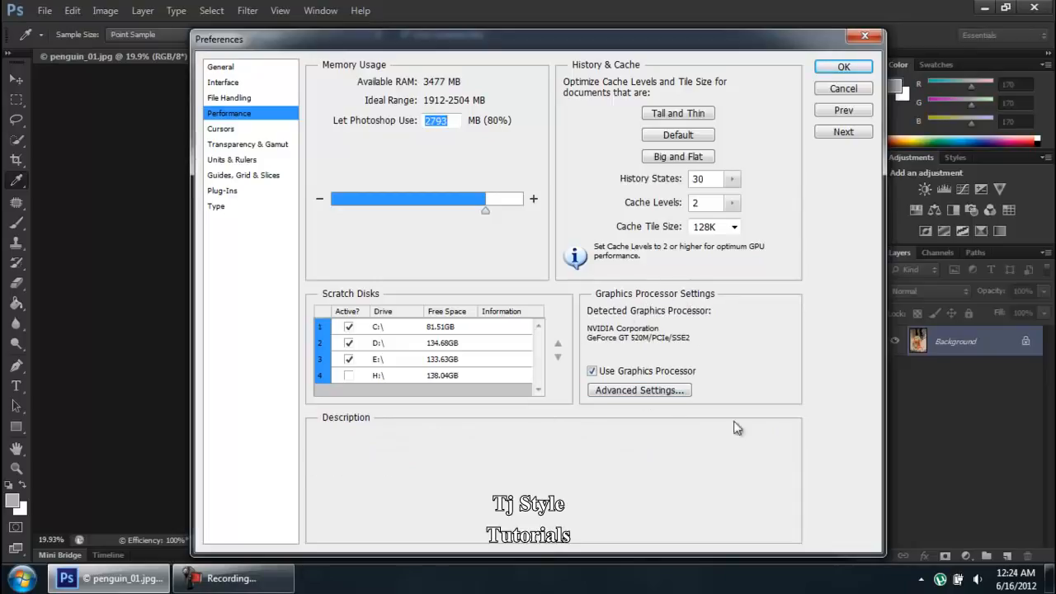
click(208, 589)
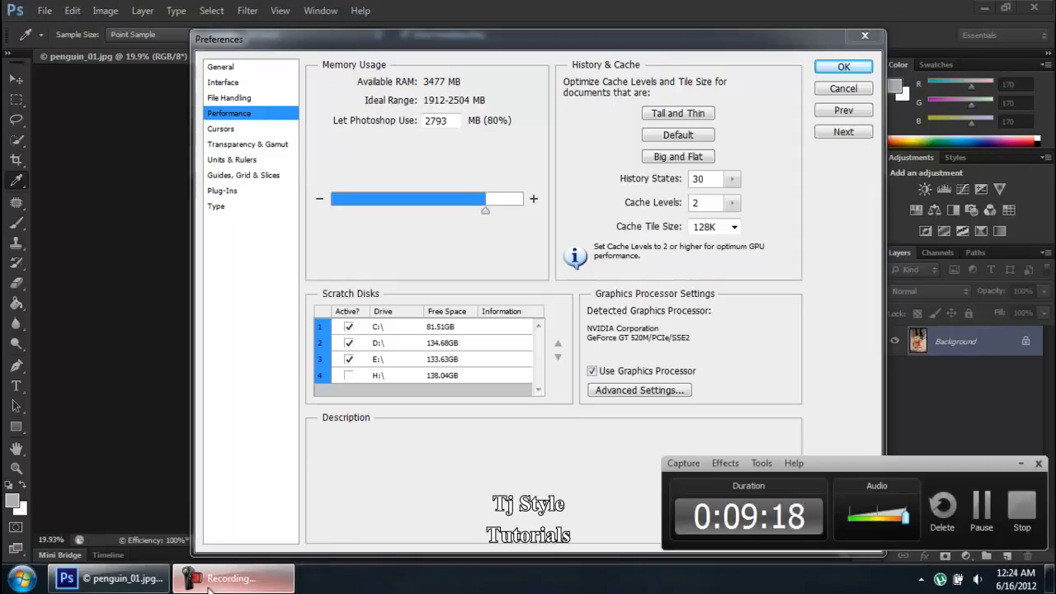
click(209, 582)
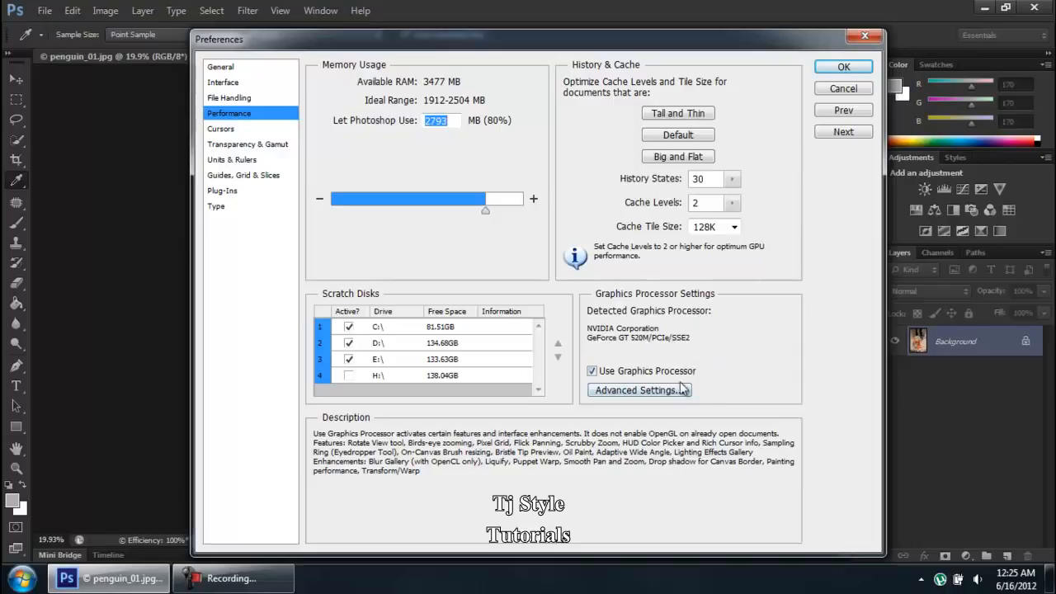
- Enable showing all Filter Gallery groups and names in the Plug-Ins preferences and apply the preferences
click(233, 130)
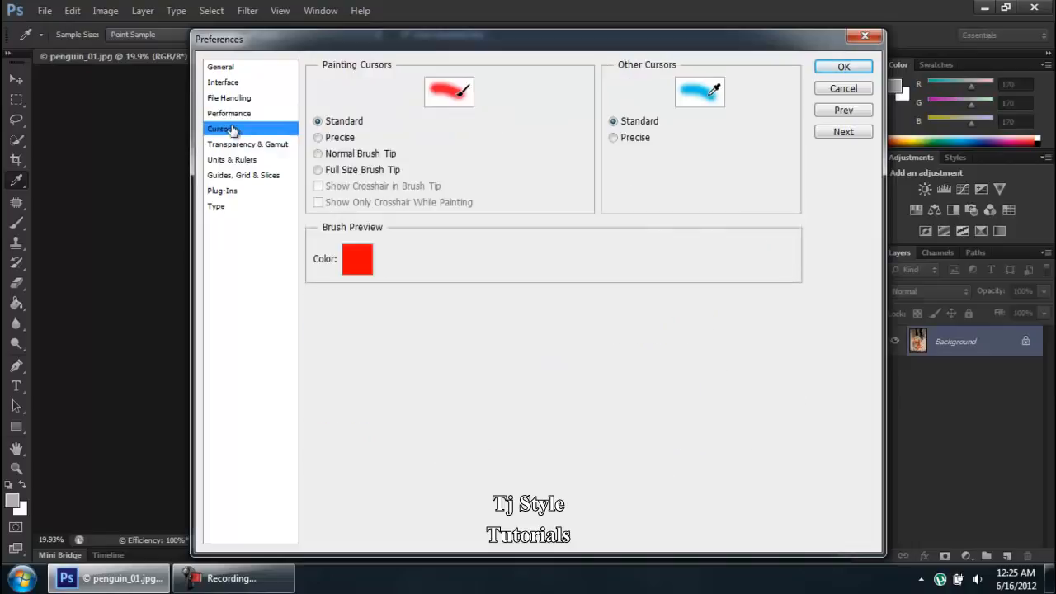
click(237, 146)
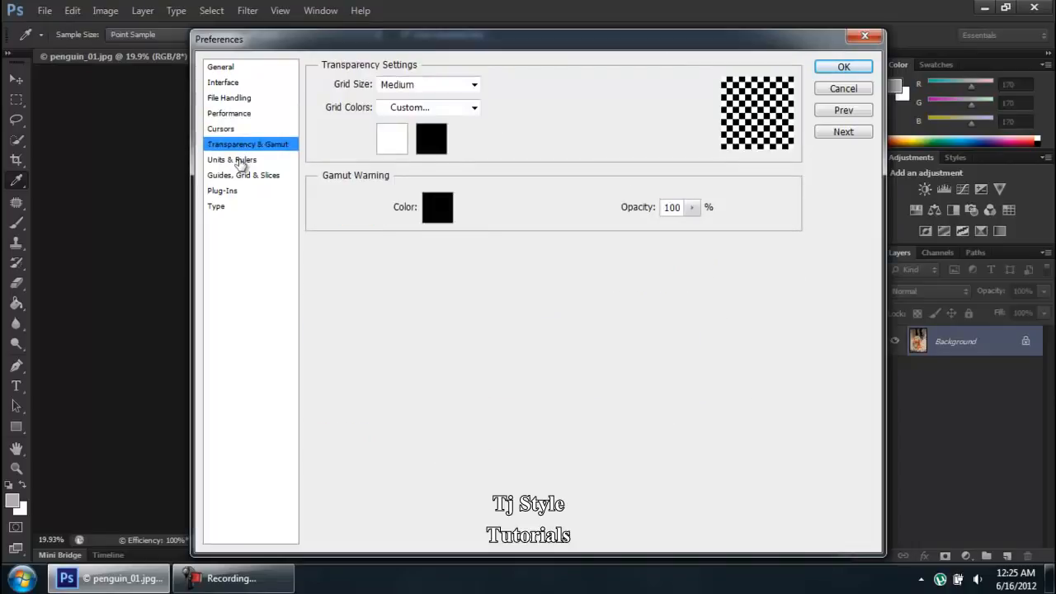
click(224, 194)
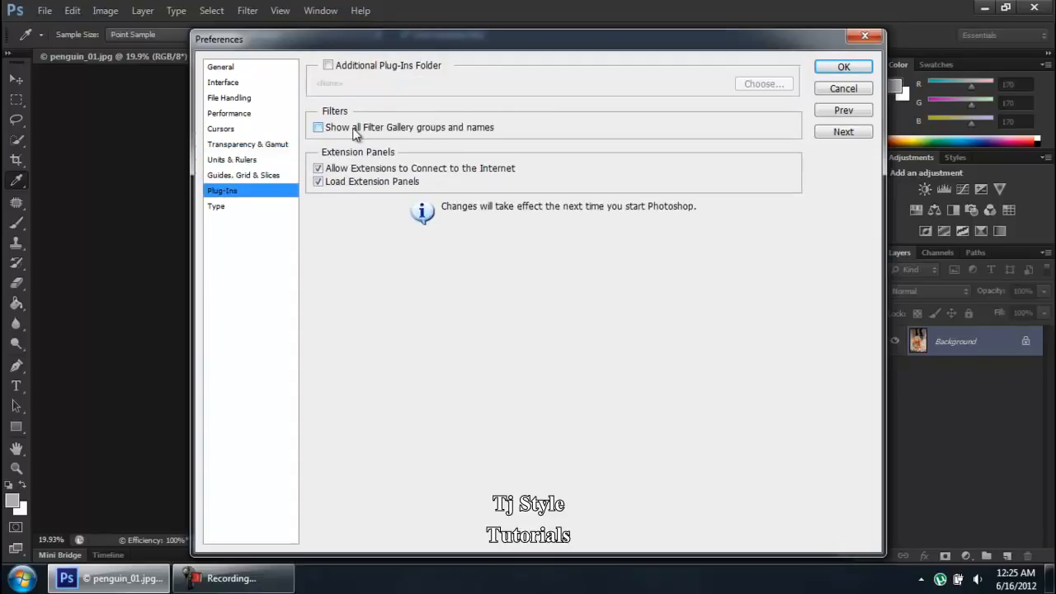
click(413, 132)
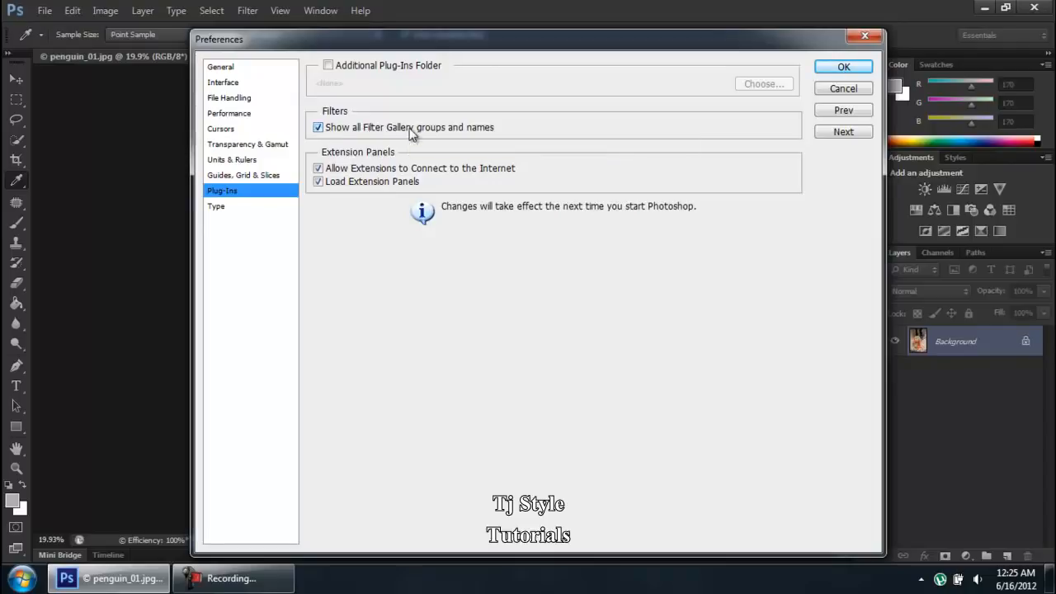
click(840, 70)
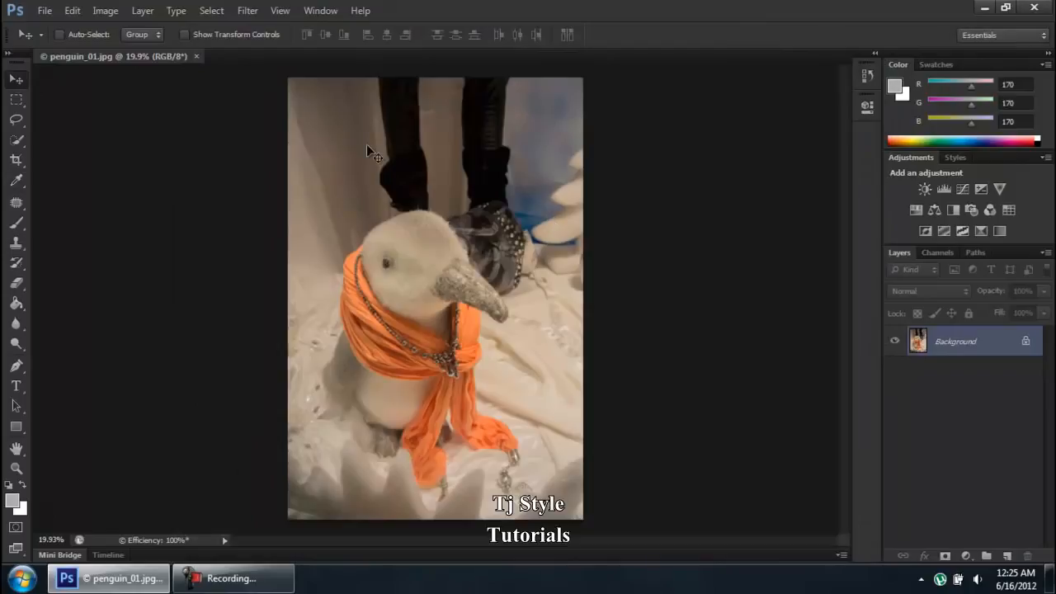
- Open the Filter menu to examine the list of filter groups
click(249, 11)
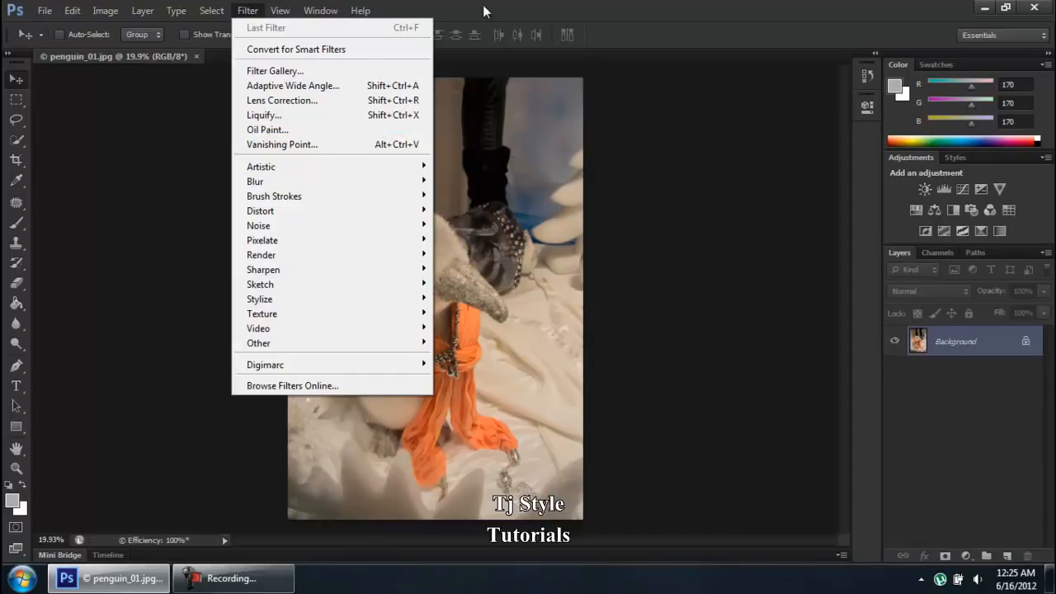
click(437, 6)
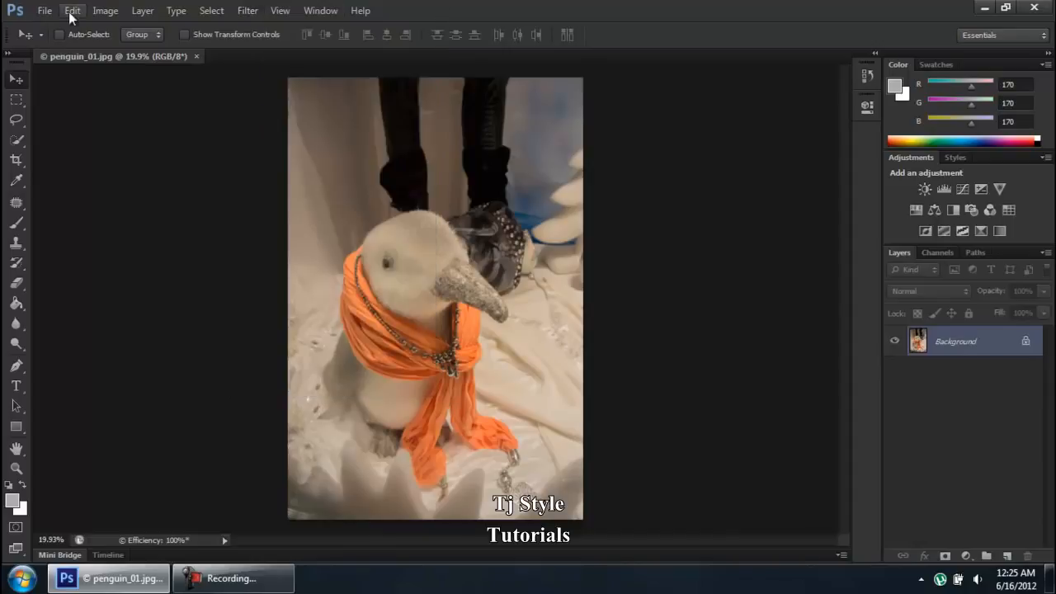
click(246, 587)
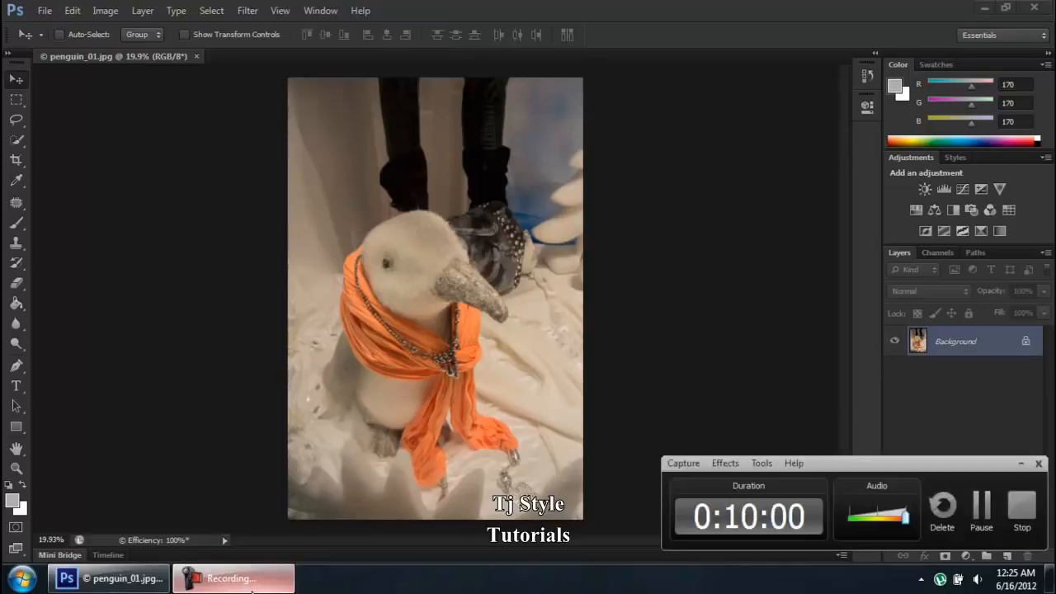
click(247, 582)
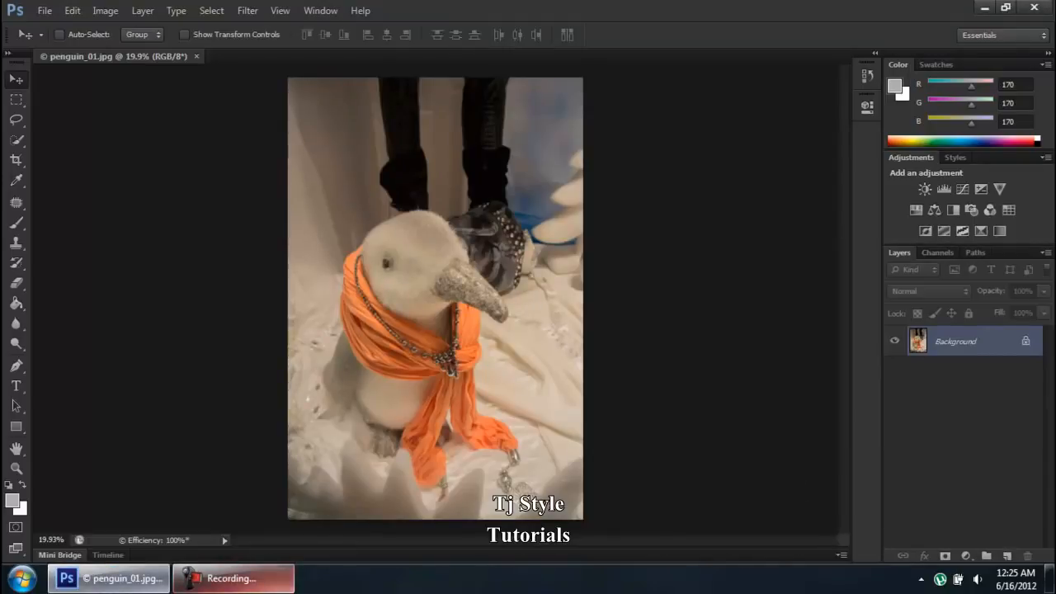
click(274, 589)
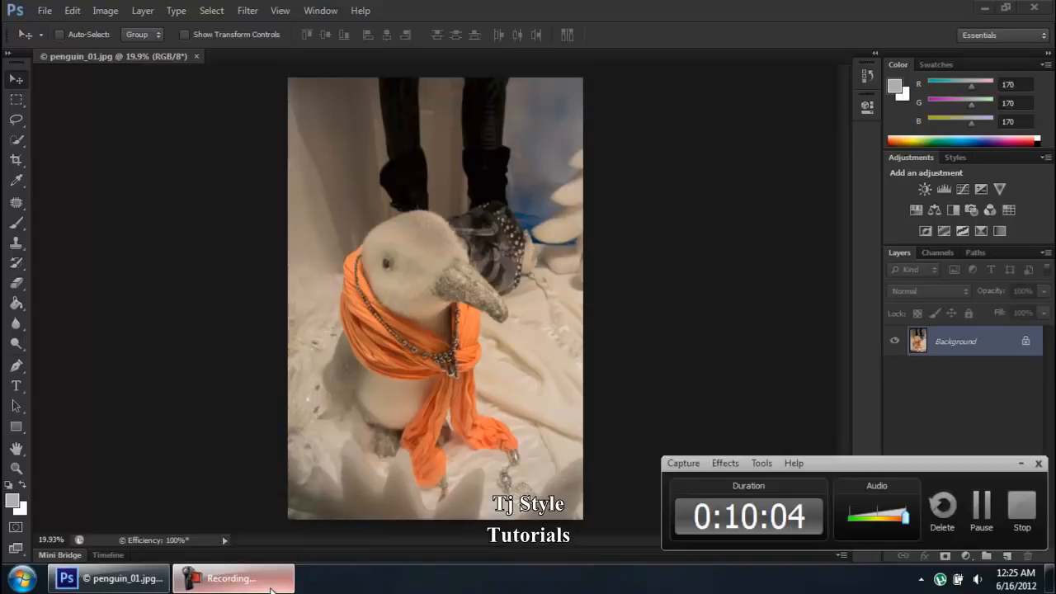